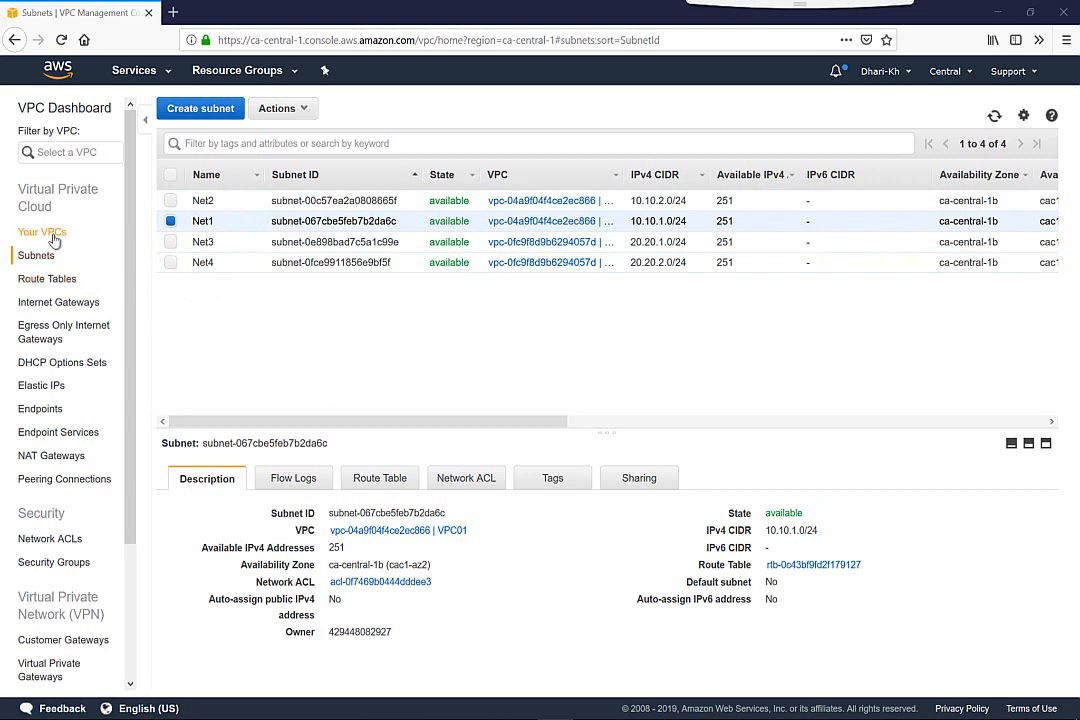
Review the existing VPCs, the available AWS regions and the subnets belonging to each VPC
{"action": "left_click", "coordinate": [42, 232]}
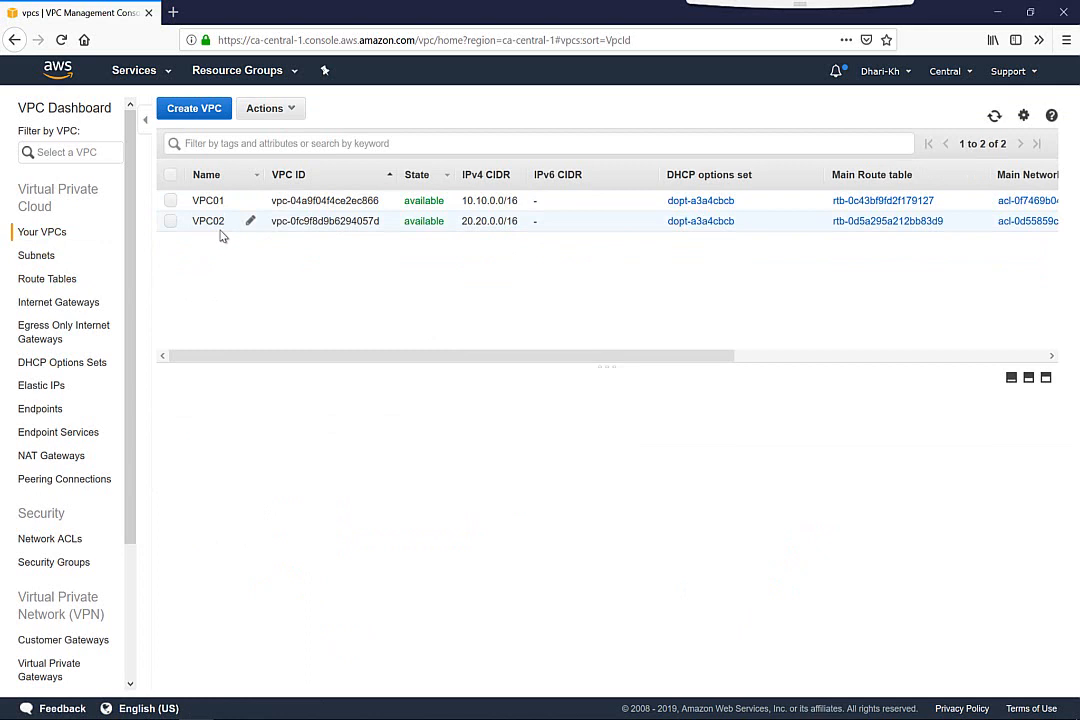
{"action": "left_click", "coordinate": [940, 74]}
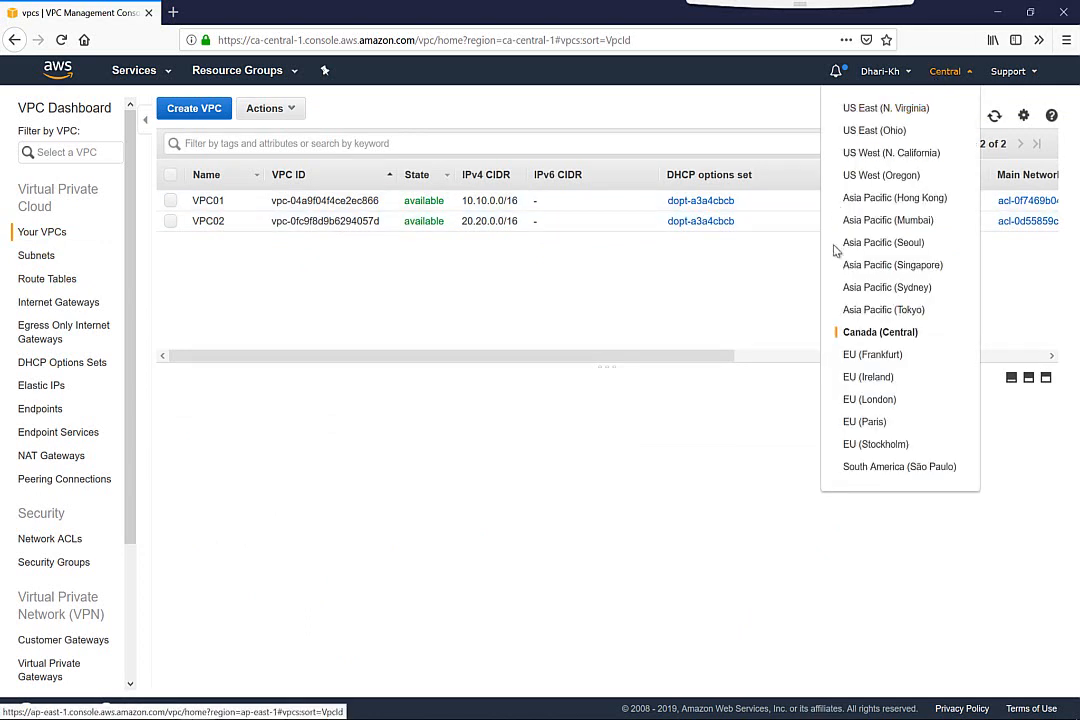
{"action": "left_click", "coordinate": [605, 277]}
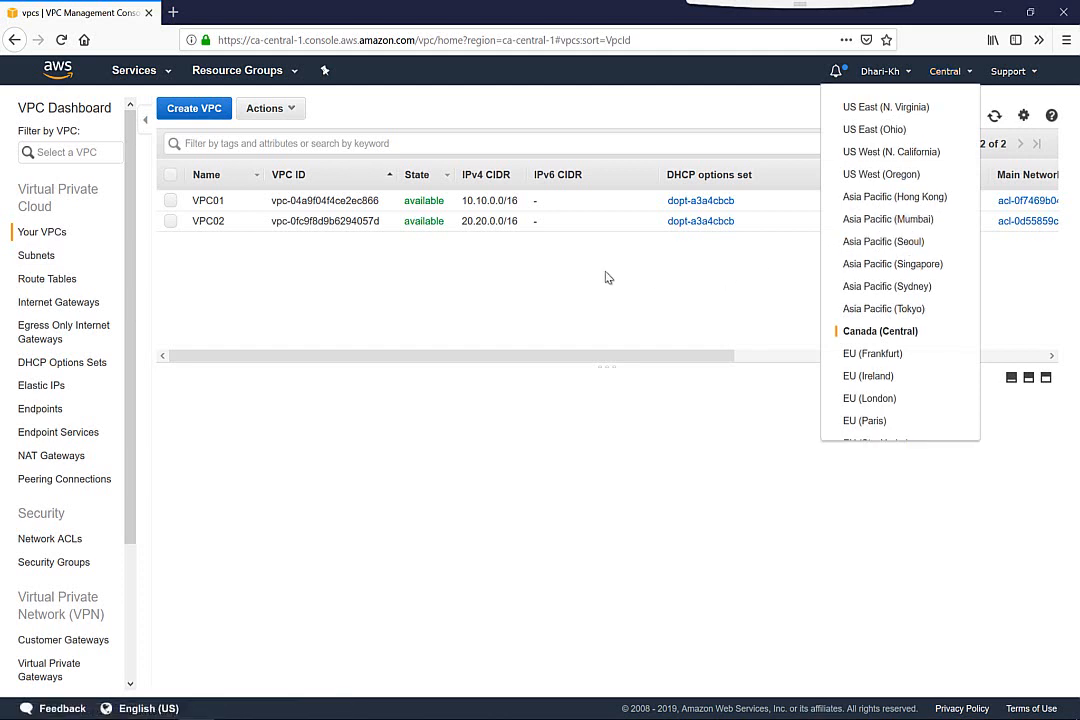
{"action": "left_click", "coordinate": [35, 257]}
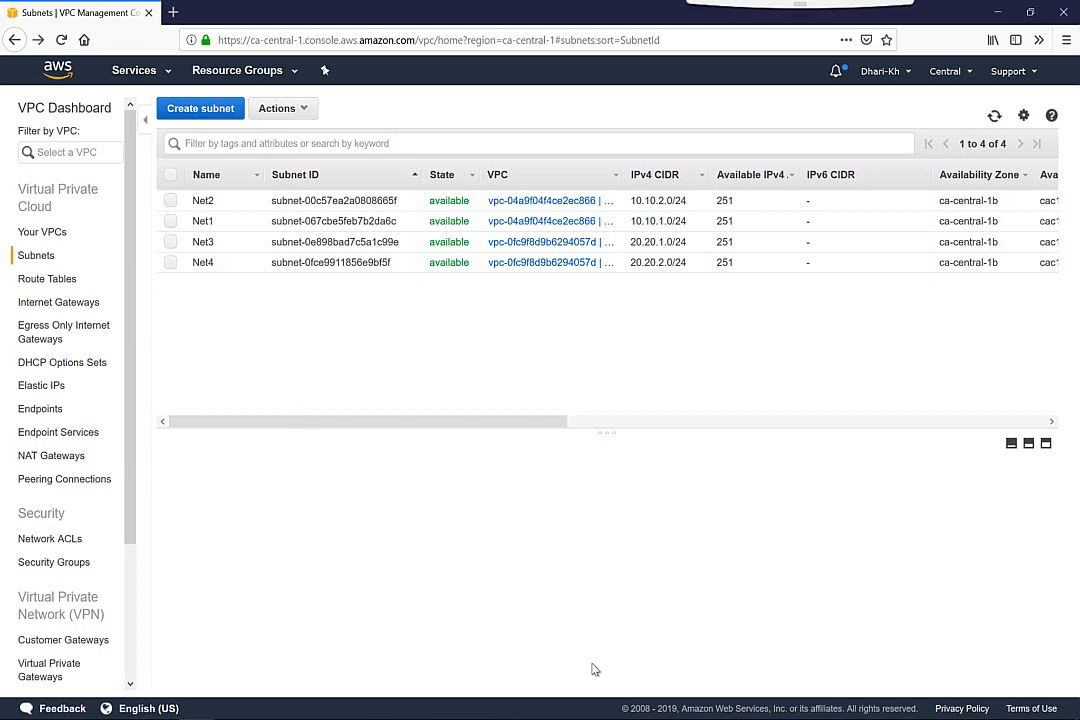
Switch to the EC2 service and start launching a new instance
{"action": "left_click", "coordinate": [140, 74]}
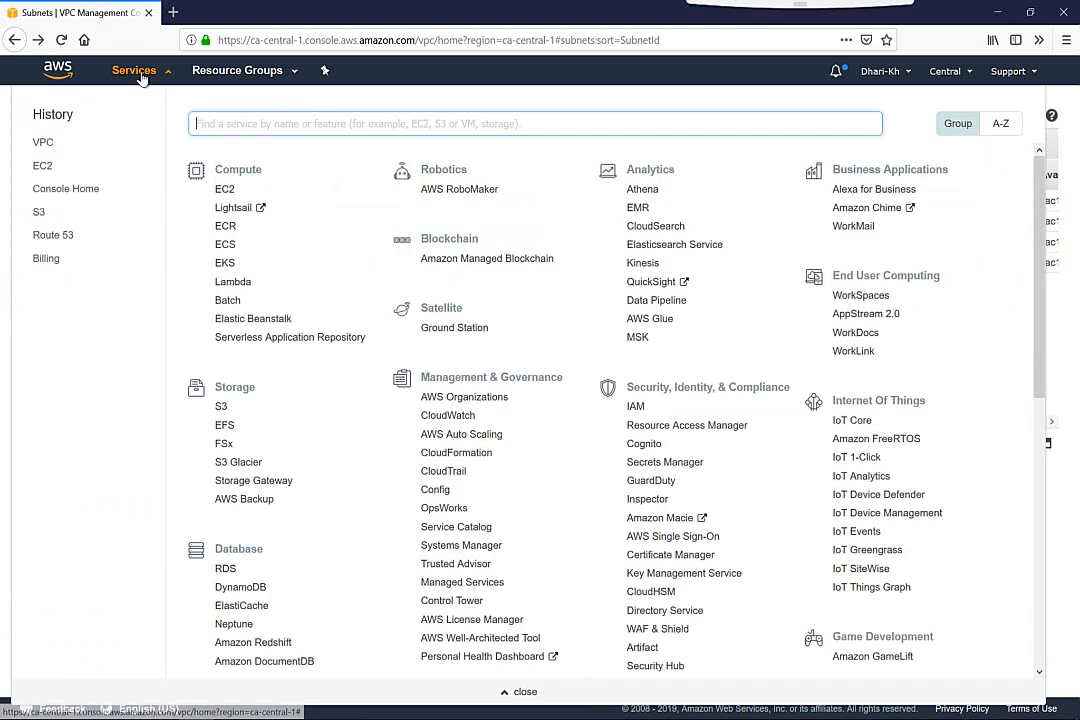
{"action": "left_click", "coordinate": [224, 191]}
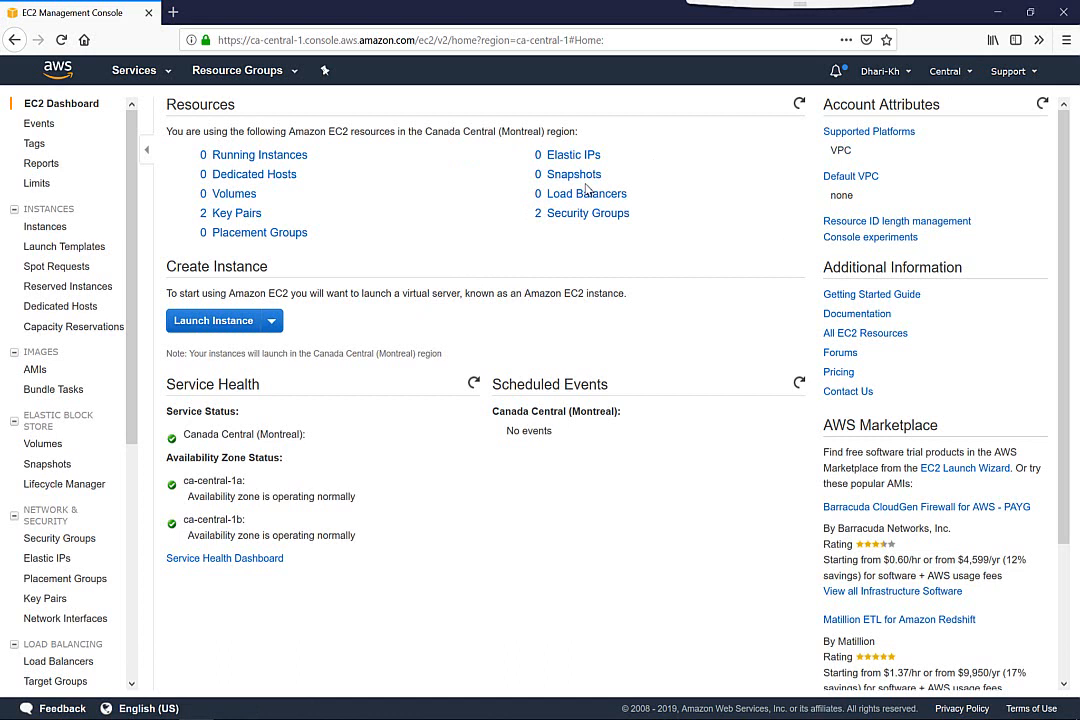
{"action": "left_click", "coordinate": [199, 322]}
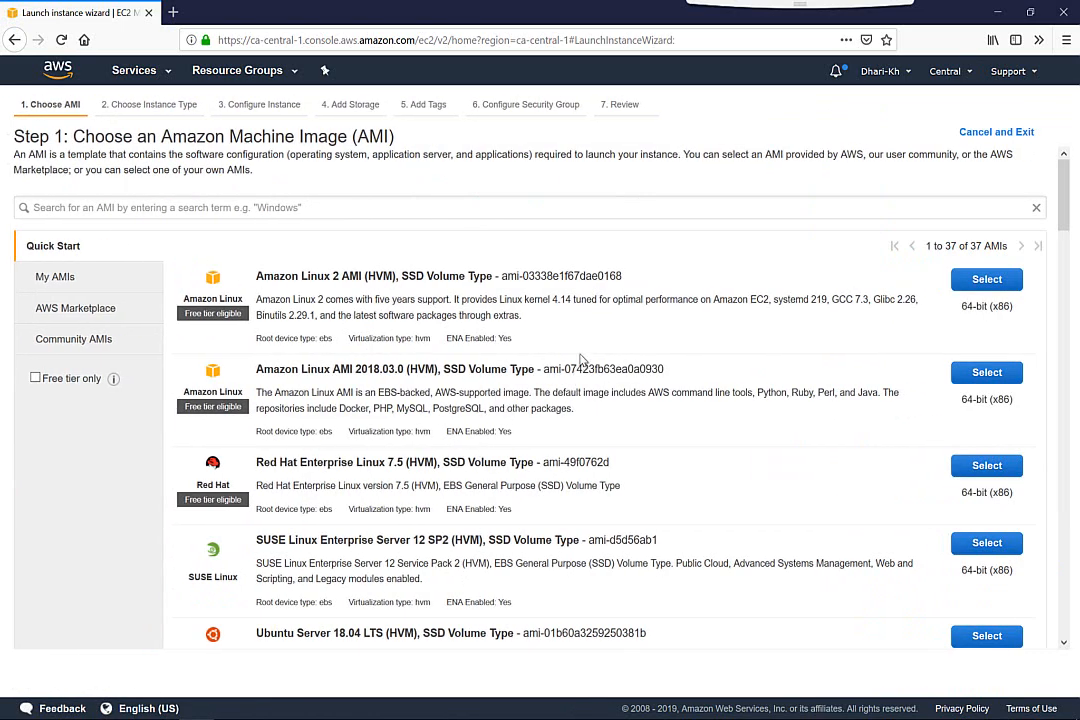
Search the machine images for 2012, choose Microsoft Windows Server 2012 R2 Base and accept the t2.micro instance type
{"action": "left_click", "coordinate": [258, 210]}
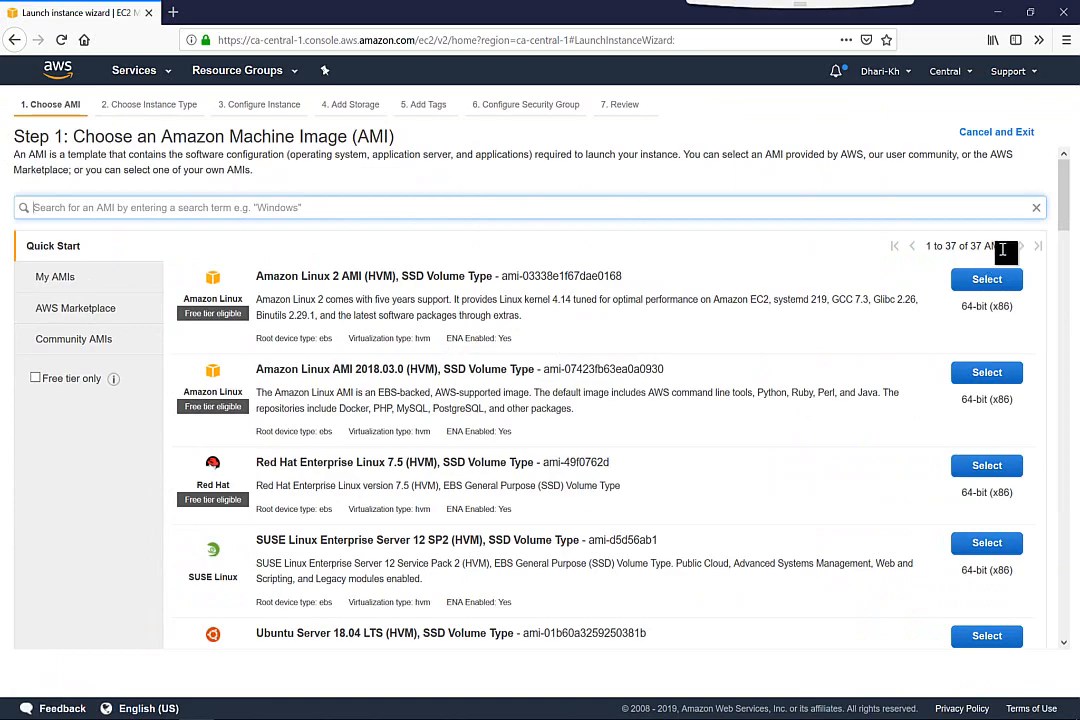
{"action": "mouse_move", "coordinate": [1064, 217]}
{"action": "left_mouse_down"}
{"action": "mouse_move", "coordinate": [1064, 330]}
{"action": "mouse_move", "coordinate": [1064, 222]}
{"action": "left_mouse_up"}
{"action": "type", "text": "20"}
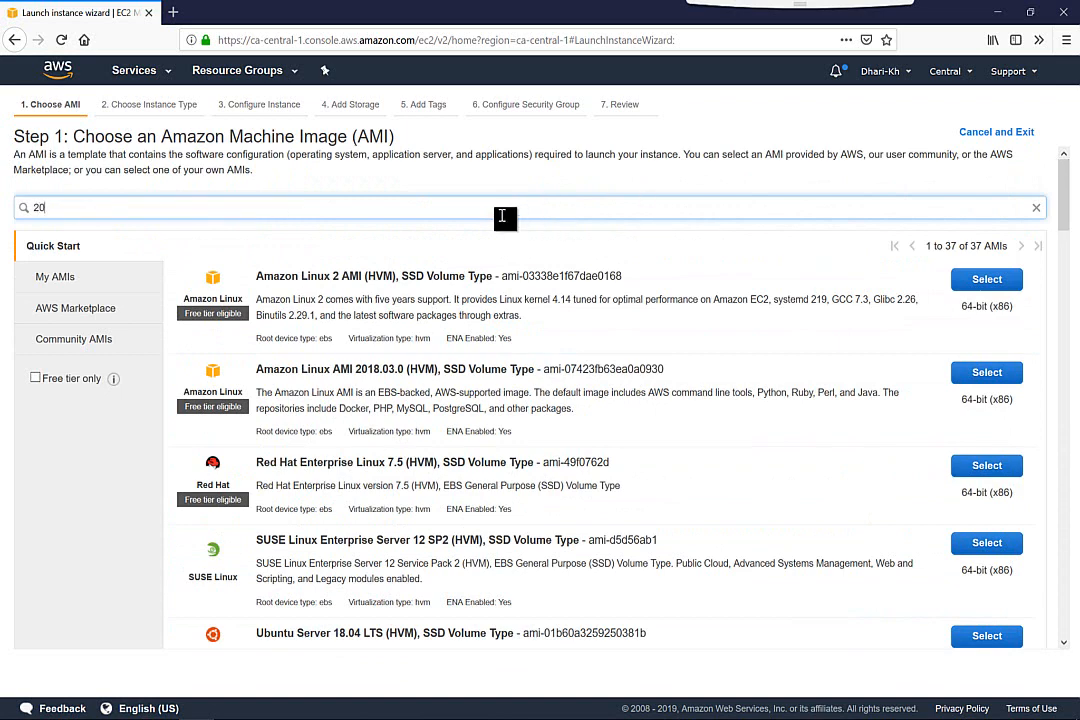
{"action": "type", "text": "12"}
{"action": "key", "text": "Return"}
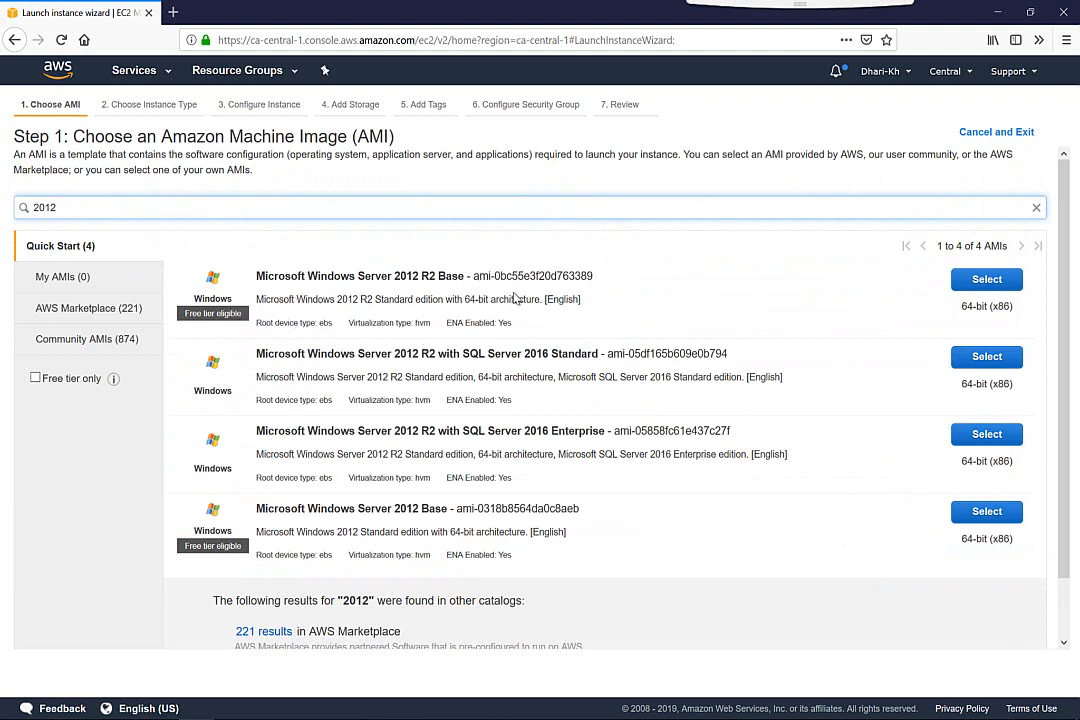
{"action": "left_click", "coordinate": [975, 281]}
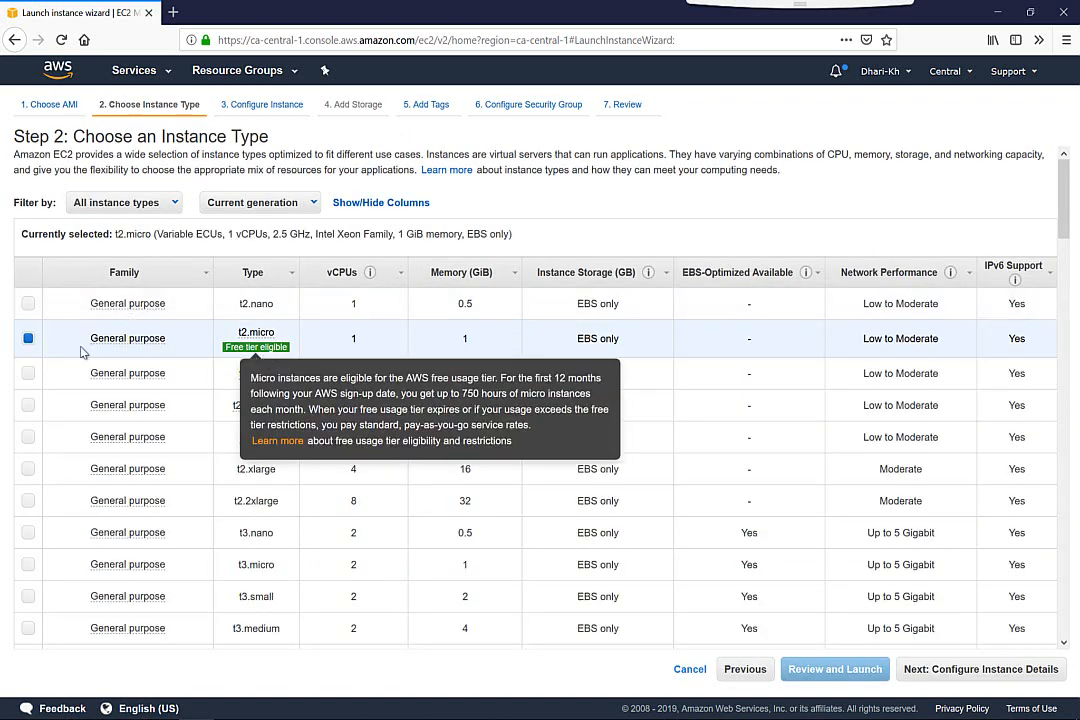
{"action": "mouse_move", "coordinate": [150, 346]}
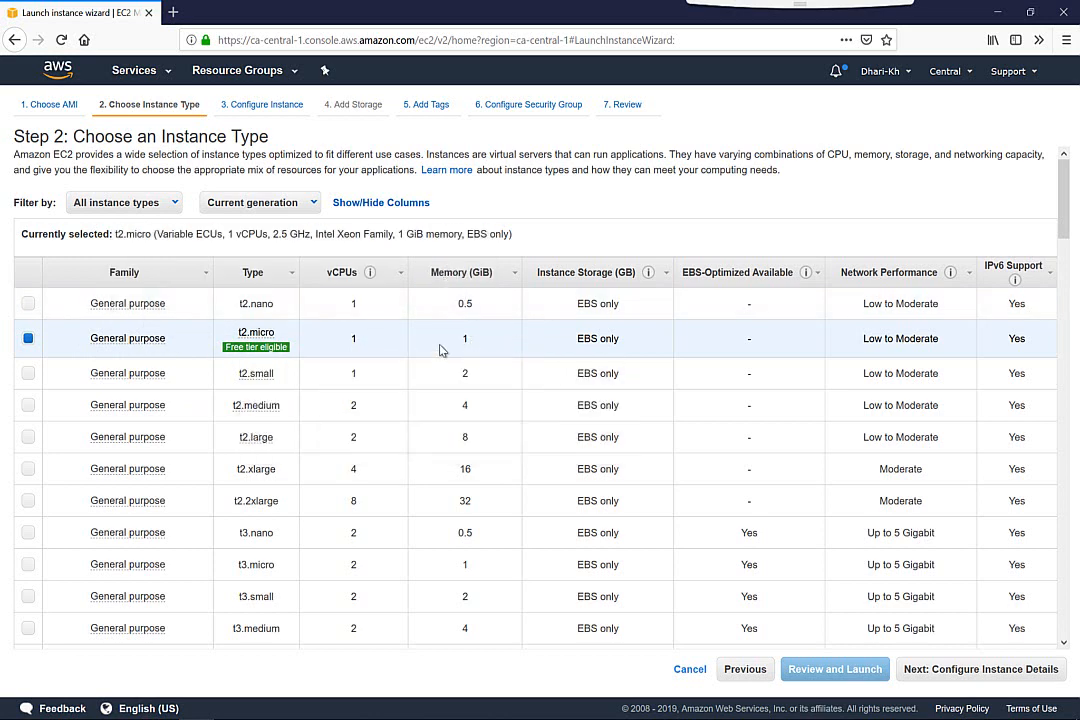
{"action": "left_click", "coordinate": [980, 669]}
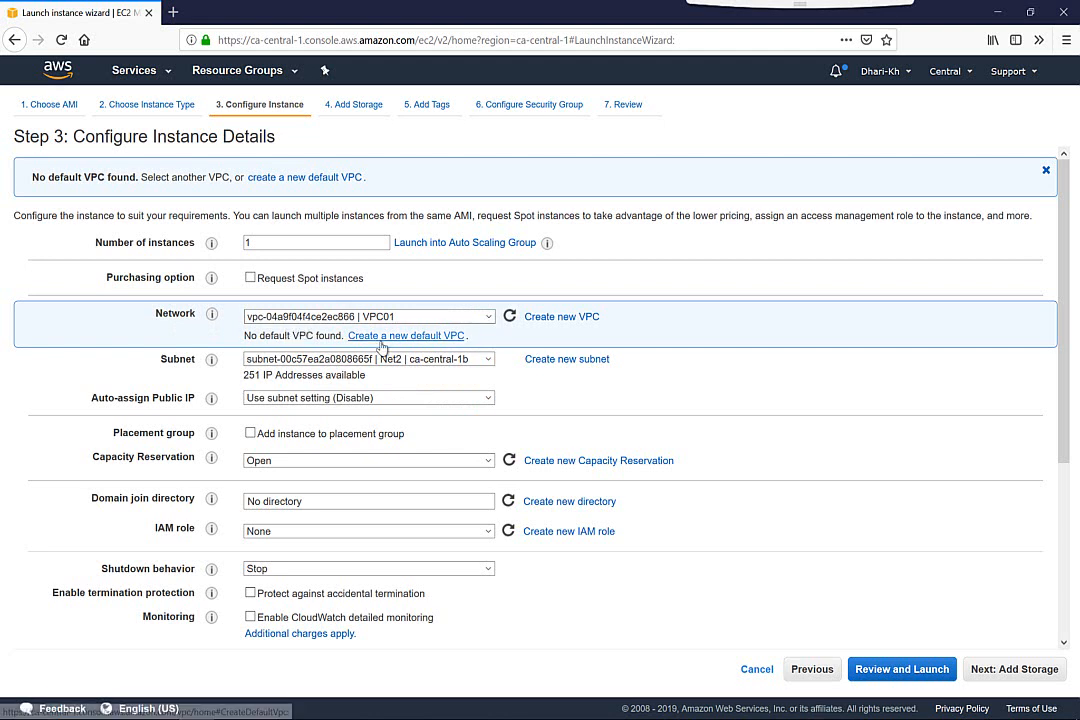
Place the instance in VPC01 on subnet Net1, enable auto-assigned public IP, and keep the capacity reservation set to Open
{"action": "left_click", "coordinate": [333, 318]}
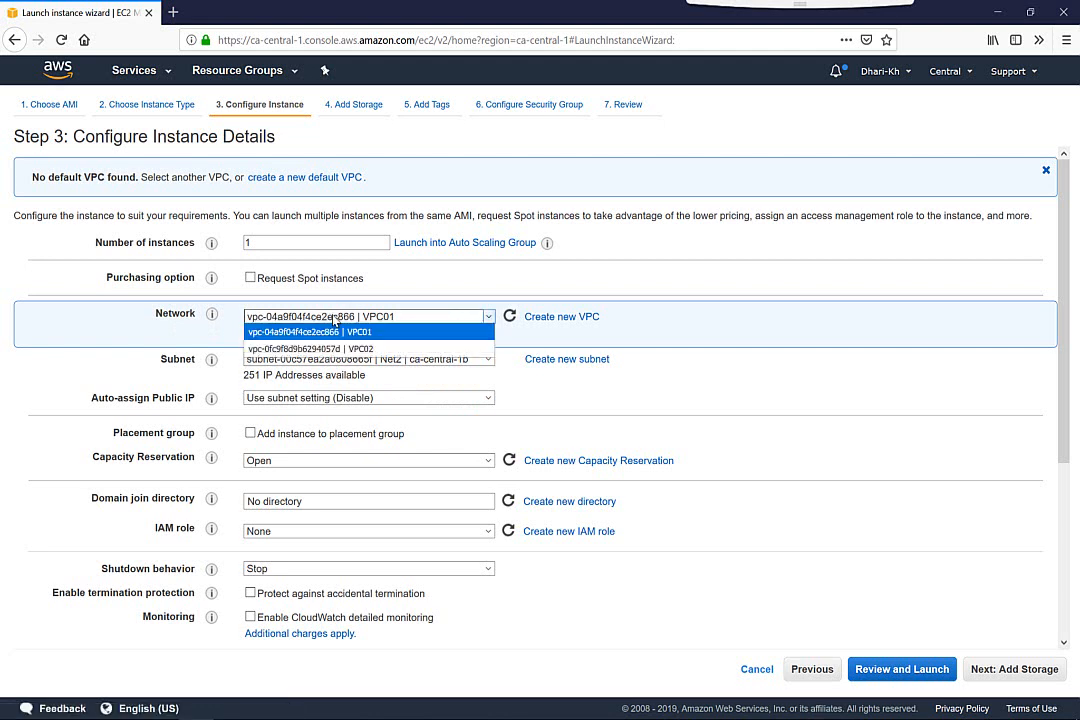
{"action": "left_click", "coordinate": [355, 333]}
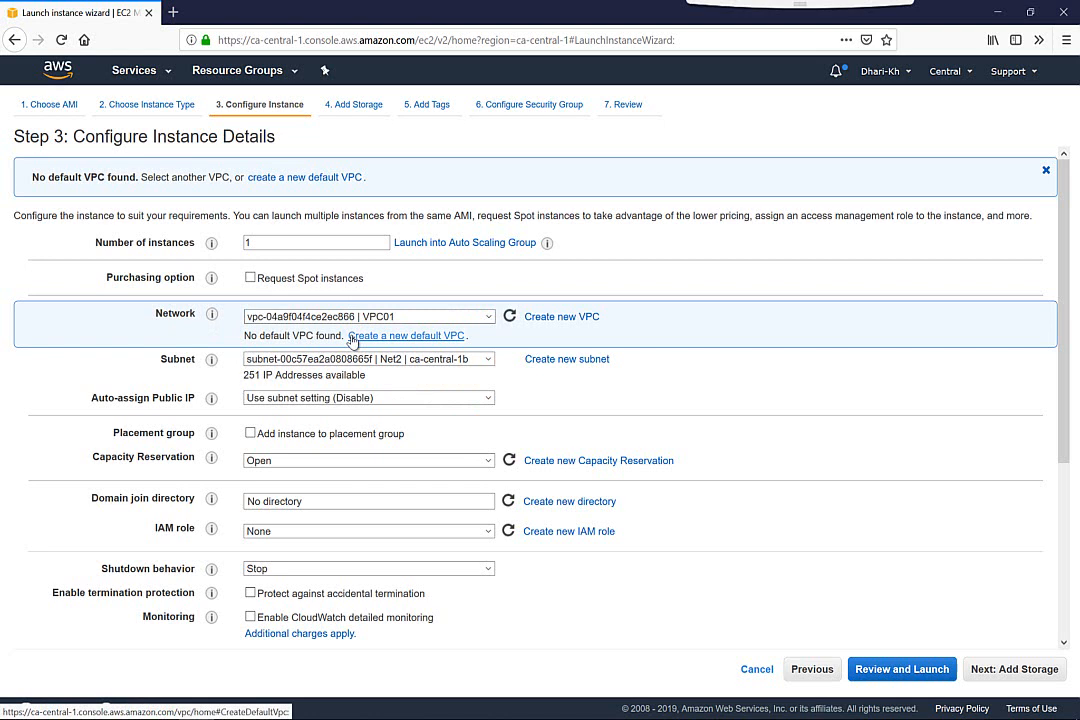
{"action": "left_click", "coordinate": [345, 359]}
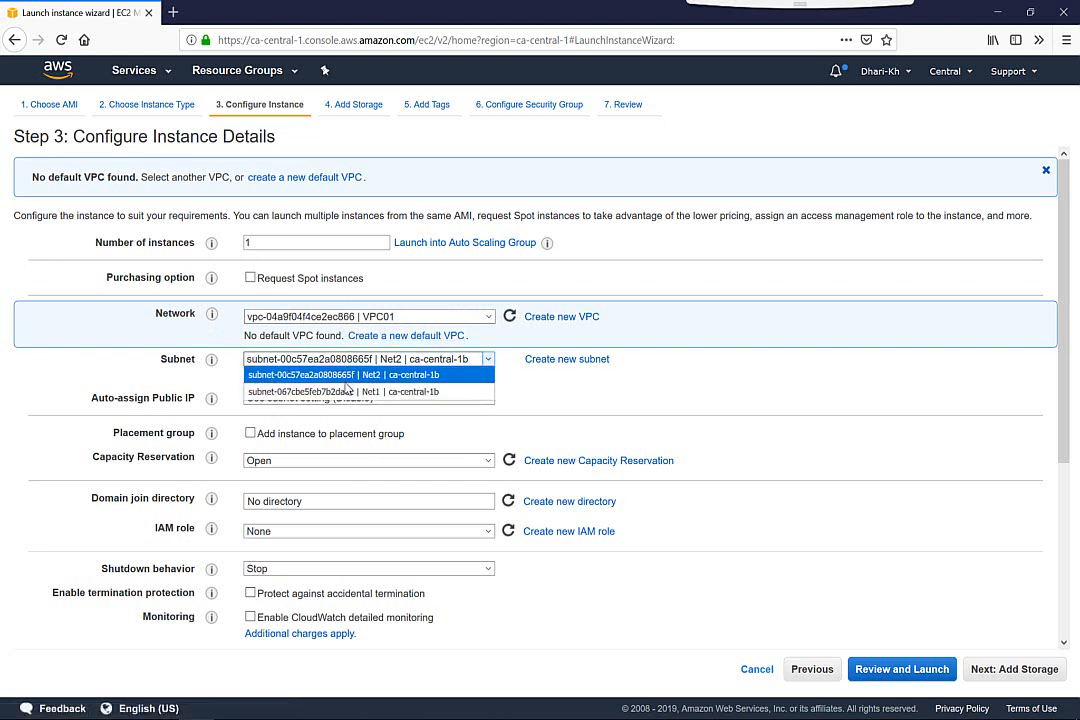
{"action": "left_click", "coordinate": [346, 392]}
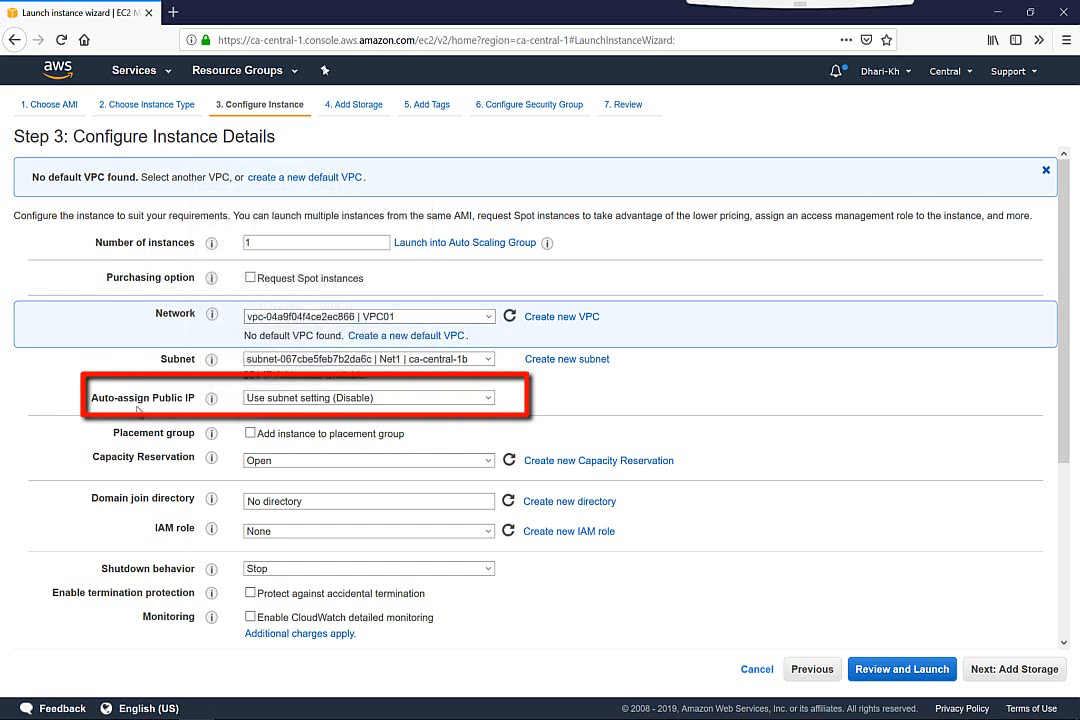
{"action": "left_click", "coordinate": [288, 400]}
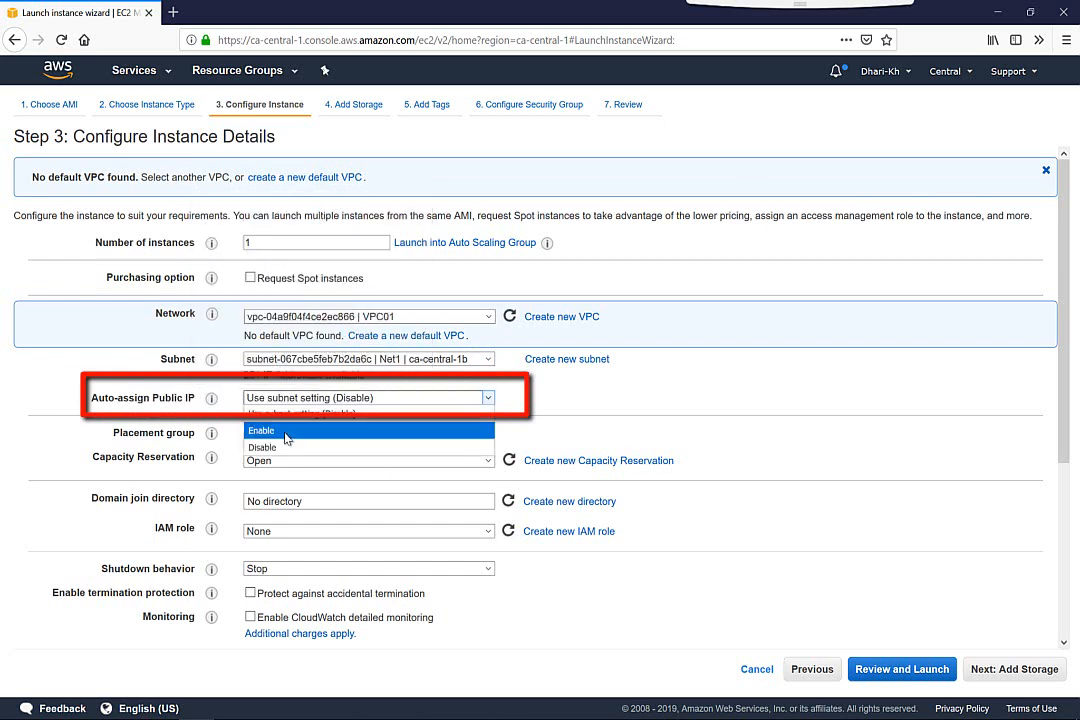
{"action": "left_click", "coordinate": [285, 433]}
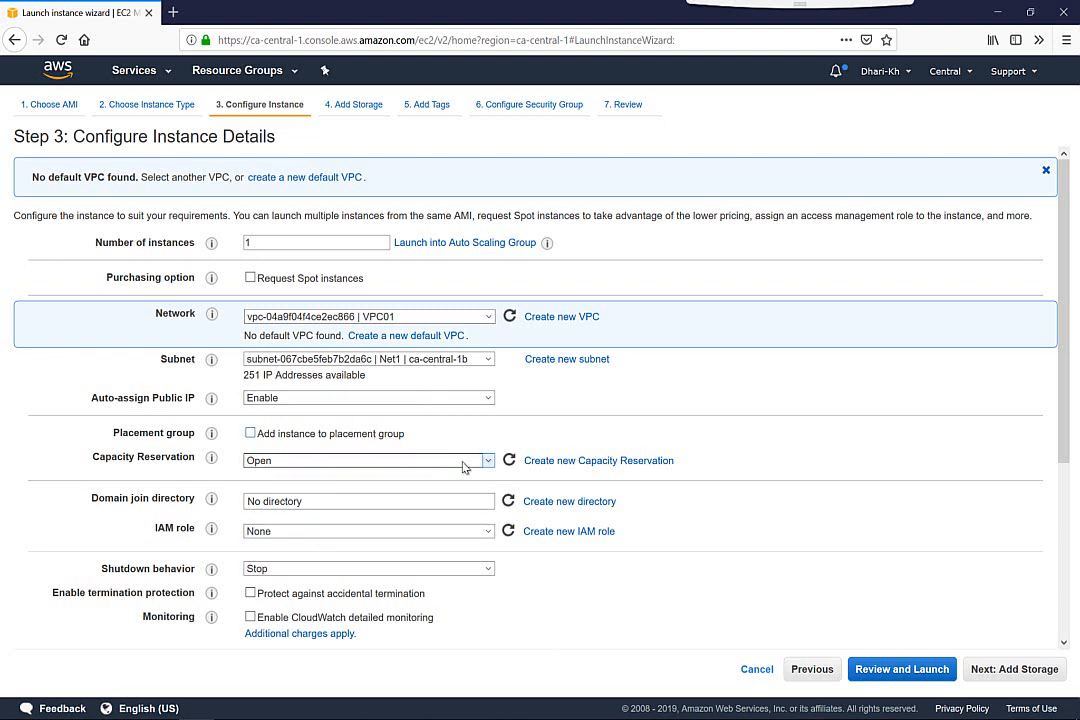
{"action": "left_click", "coordinate": [345, 460]}
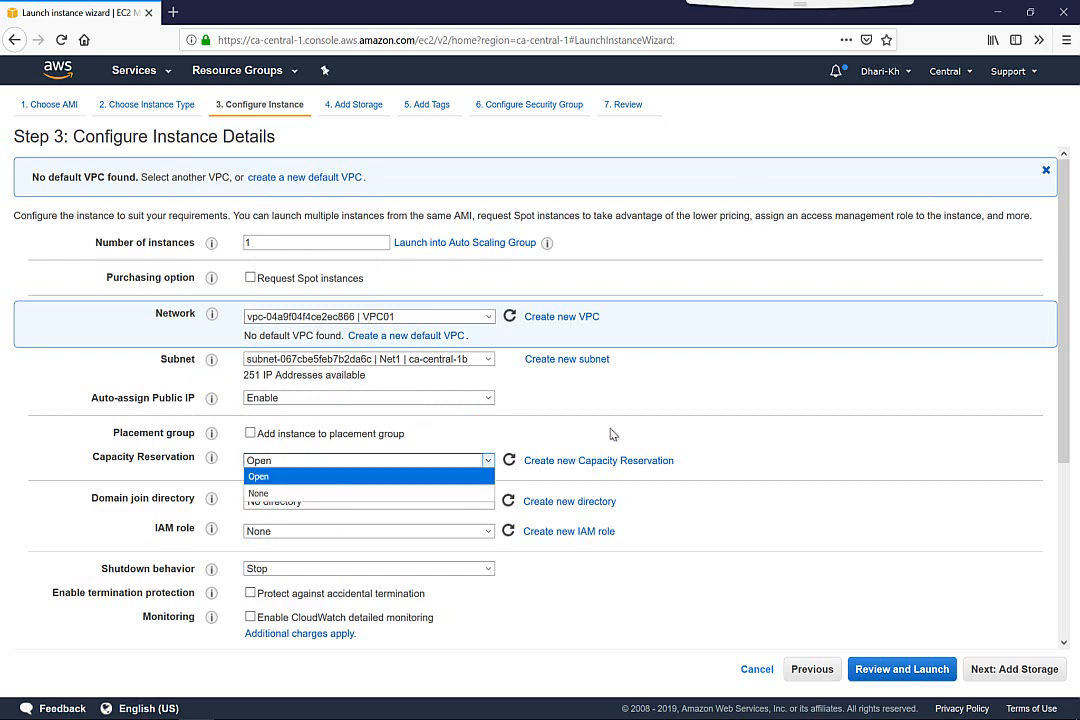
{"action": "left_click", "coordinate": [349, 459]}
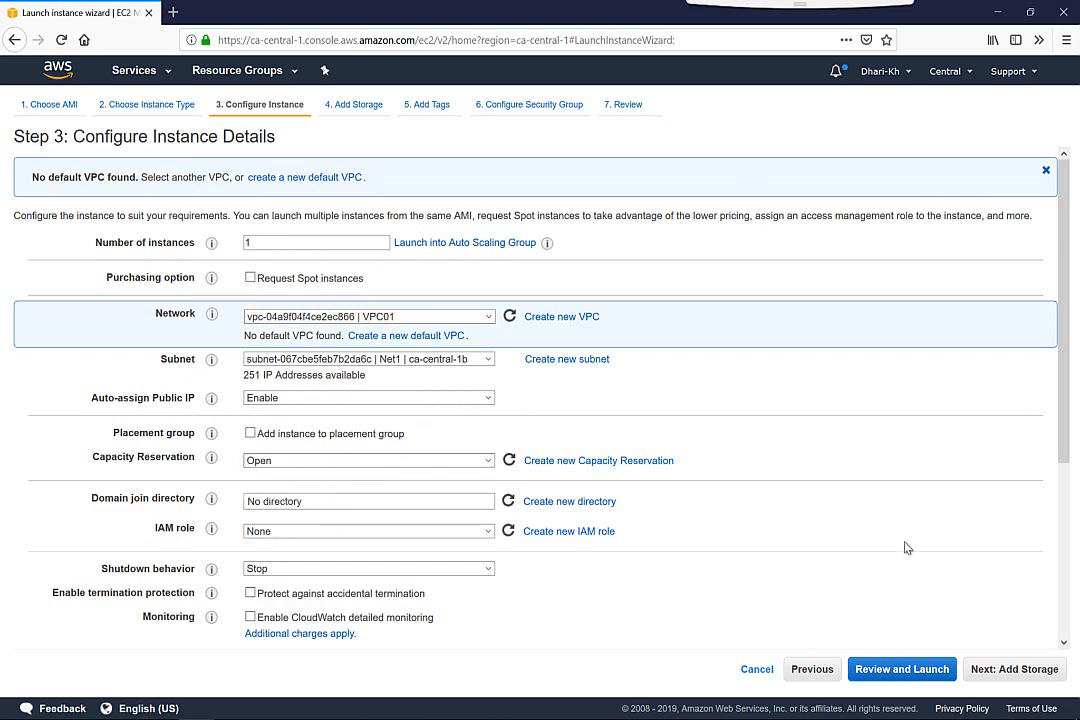
{"action": "left_click", "coordinate": [1014, 671]}
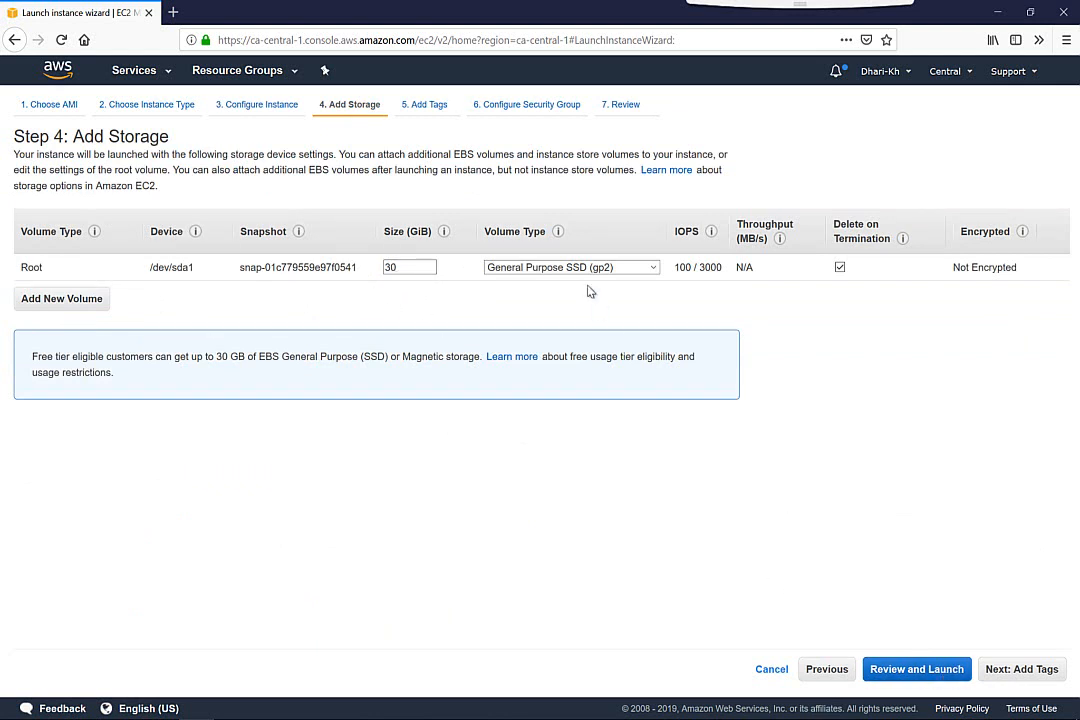
Keep the 30 GiB General Purpose SSD (gp2) root volume and proceed without tags to the security group configuration
{"action": "left_click", "coordinate": [540, 268]}
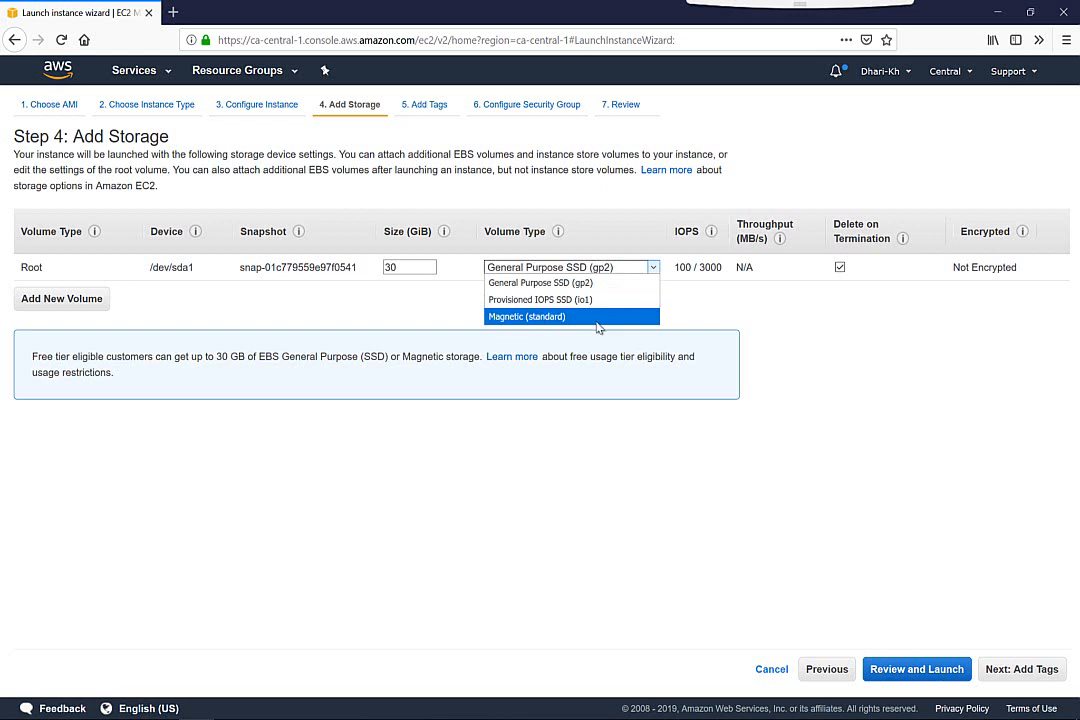
{"action": "left_click", "coordinate": [909, 393]}
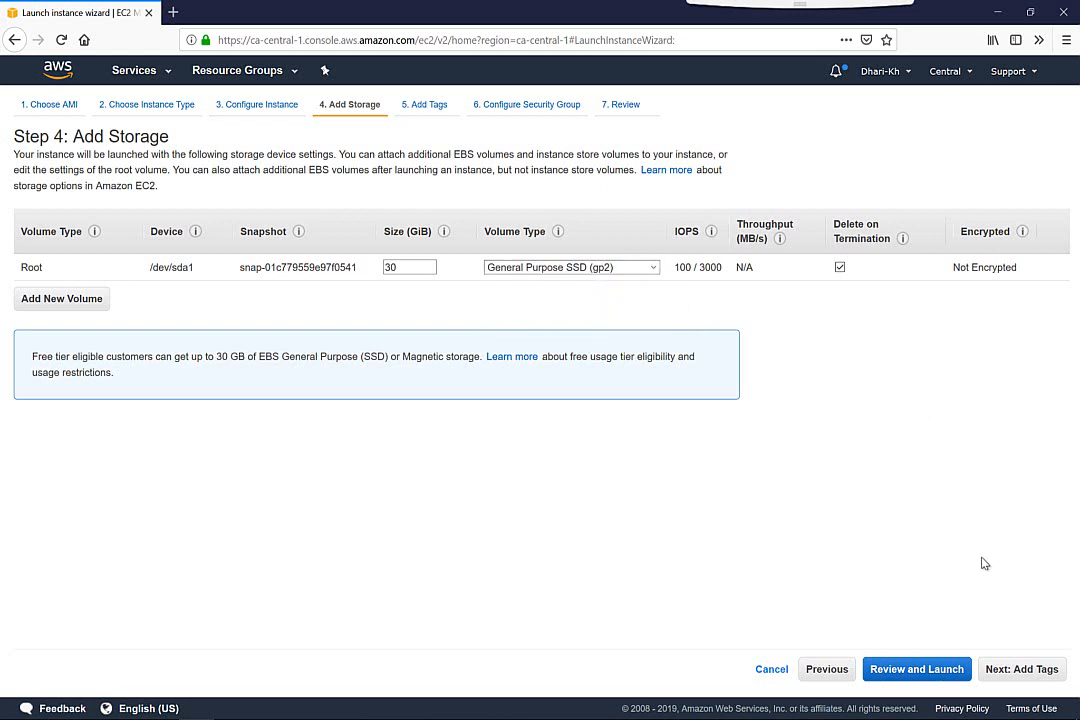
{"action": "left_click", "coordinate": [1036, 676]}
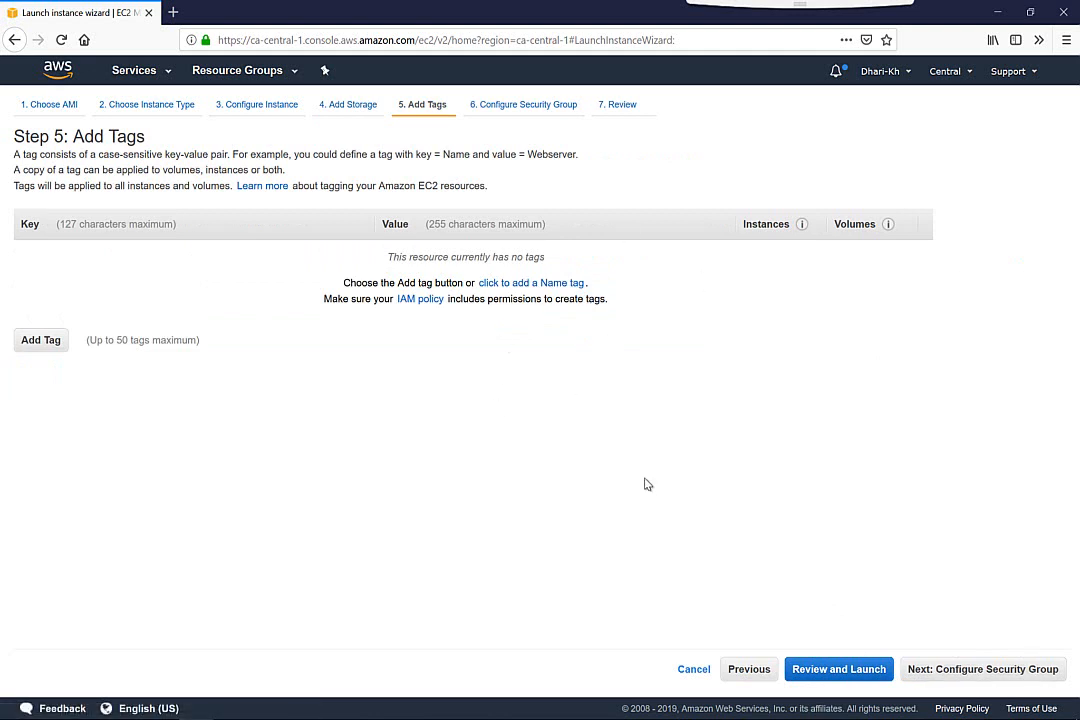
{"action": "left_click", "coordinate": [957, 675]}
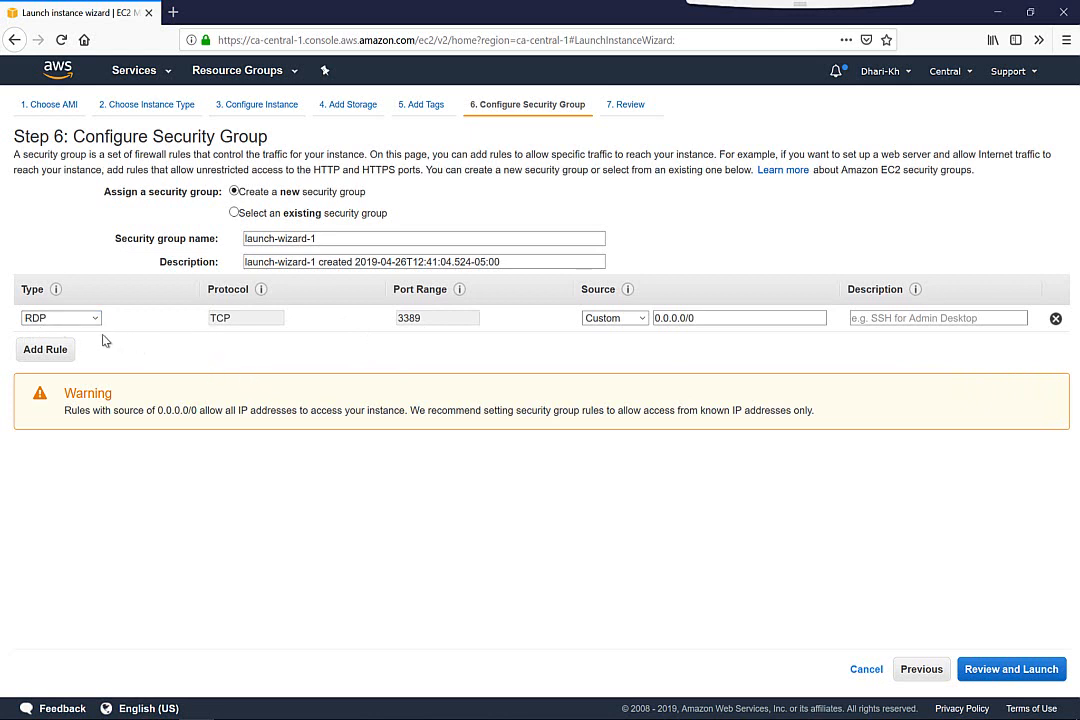
Name the new security group VPC01-ALL, keep its RDP rule and proceed to the launch review
{"action": "left_click", "coordinate": [331, 242]}
{"action": "key", "text": "BackSpace"}
{"action": "key", "text": "BackSpace"}
{"action": "key", "text": "BackSpace"}
{"action": "key", "text": "BackSpace"}
{"action": "key", "text": "BackSpace"}
{"action": "key", "text": "BackSpace"}
{"action": "key", "text": "BackSpace"}
{"action": "key", "text": "BackSpace"}
{"action": "key", "text": "BackSpace"}
{"action": "key", "text": "BackSpace"}
{"action": "key", "text": "BackSpace"}
{"action": "key", "text": "BackSpace"}
{"action": "key", "text": "BackSpace"}
{"action": "key", "text": "BackSpace"}
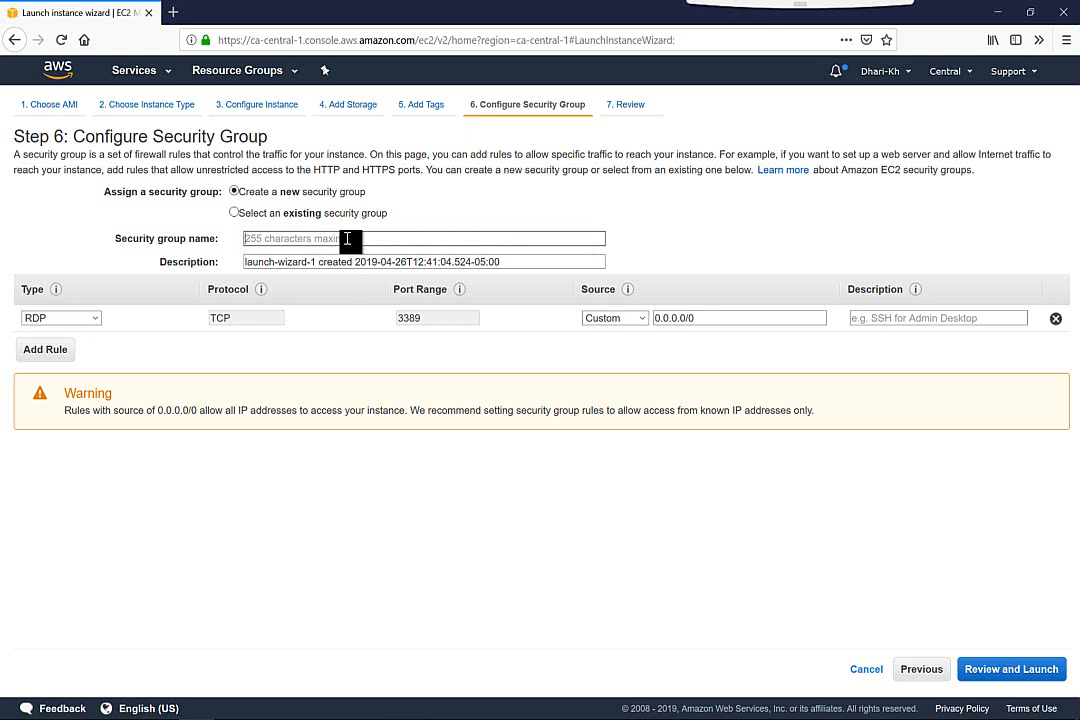
{"action": "type", "text": "VPC01-ALL"}
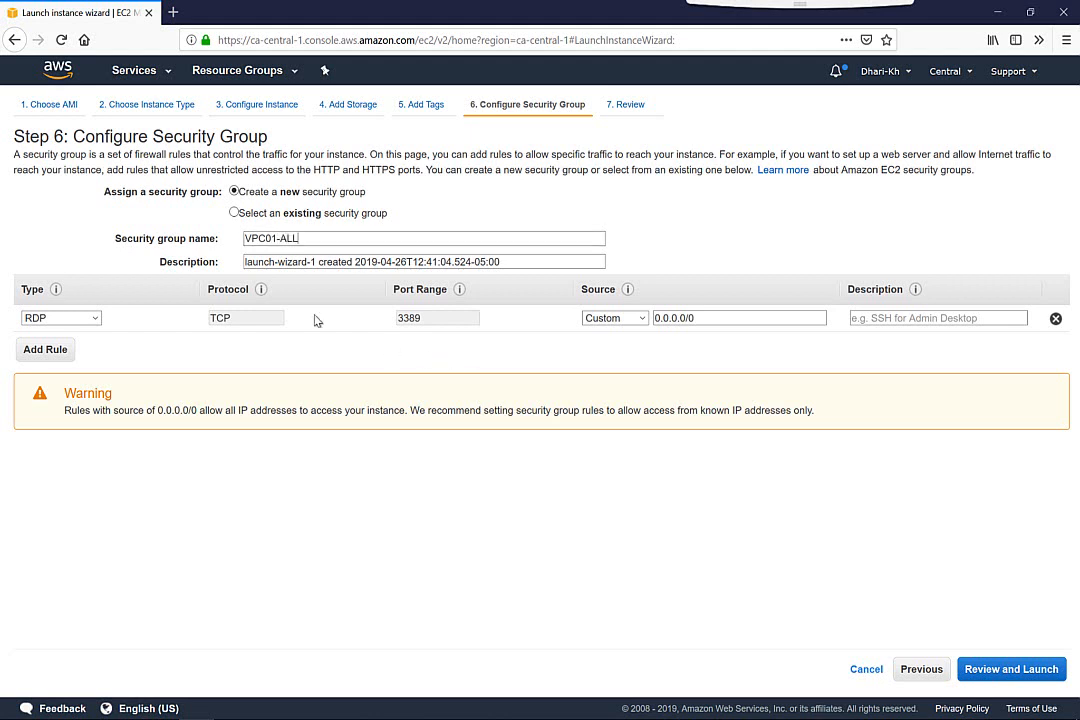
{"action": "left_click", "coordinate": [1005, 671]}
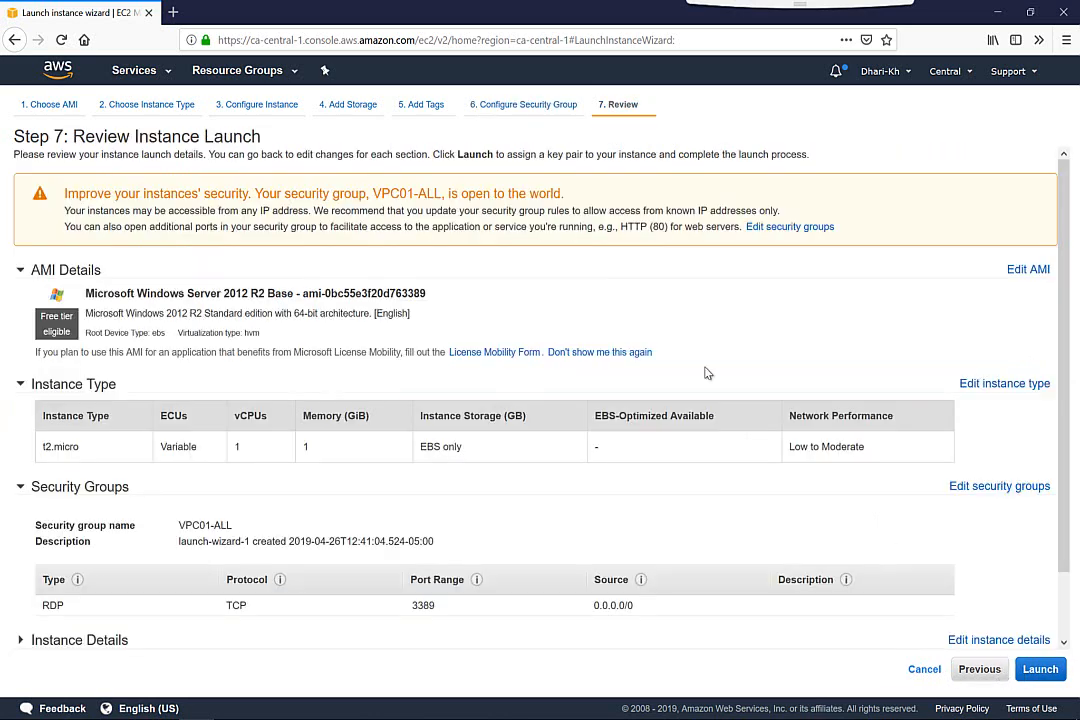
Proceed to launch, create a new key pair named aws-lab and save its private key file aws-lab.pem
{"action": "left_click", "coordinate": [1040, 670]}
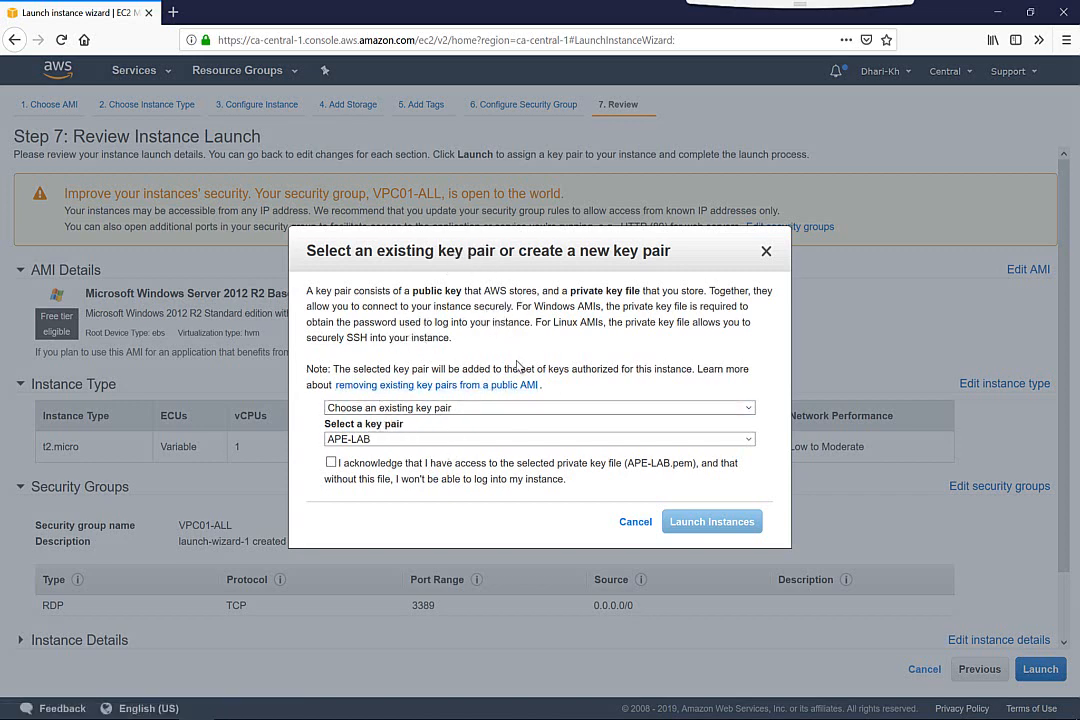
{"action": "left_click", "coordinate": [463, 443]}
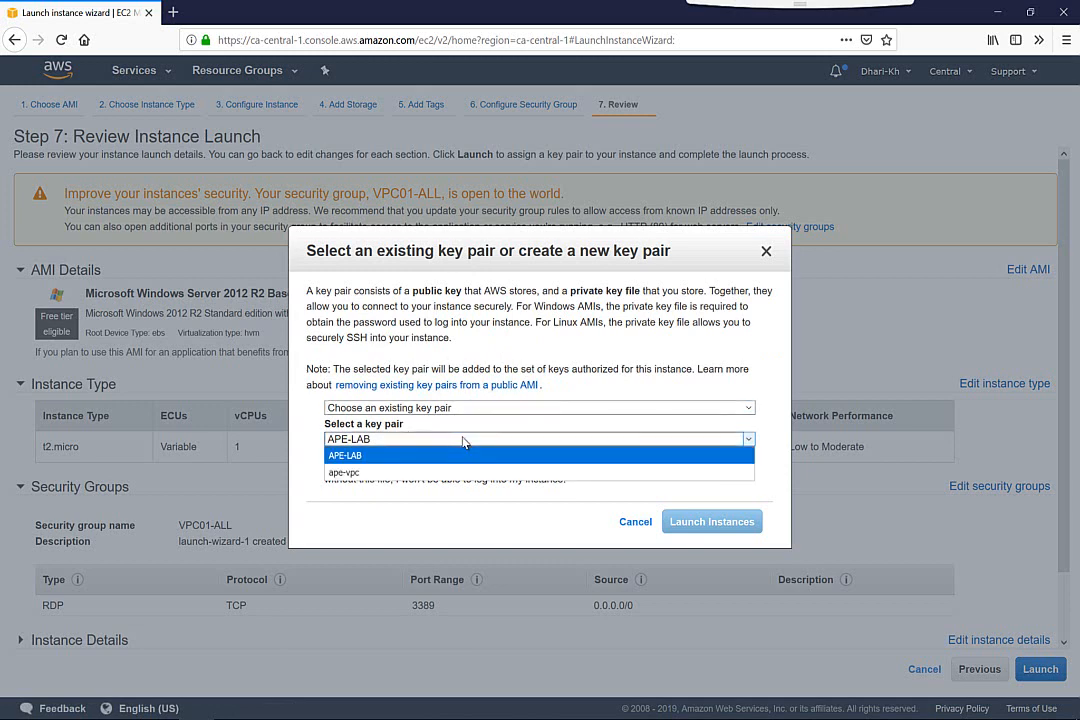
{"action": "left_click", "coordinate": [416, 408]}
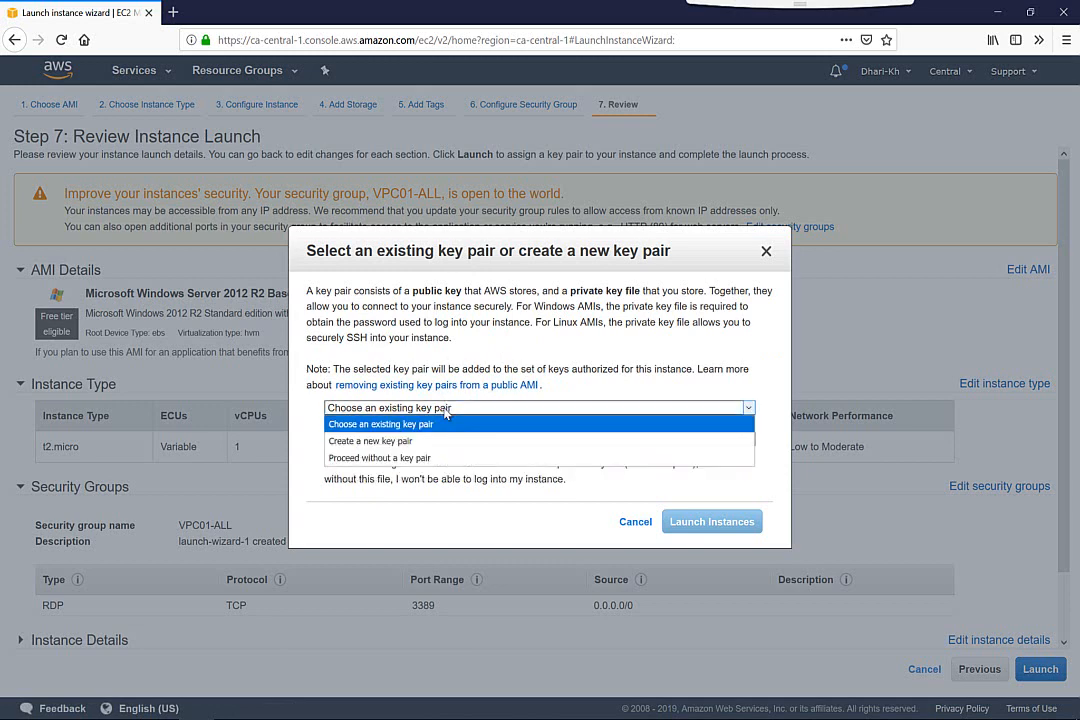
{"action": "left_click", "coordinate": [370, 445]}
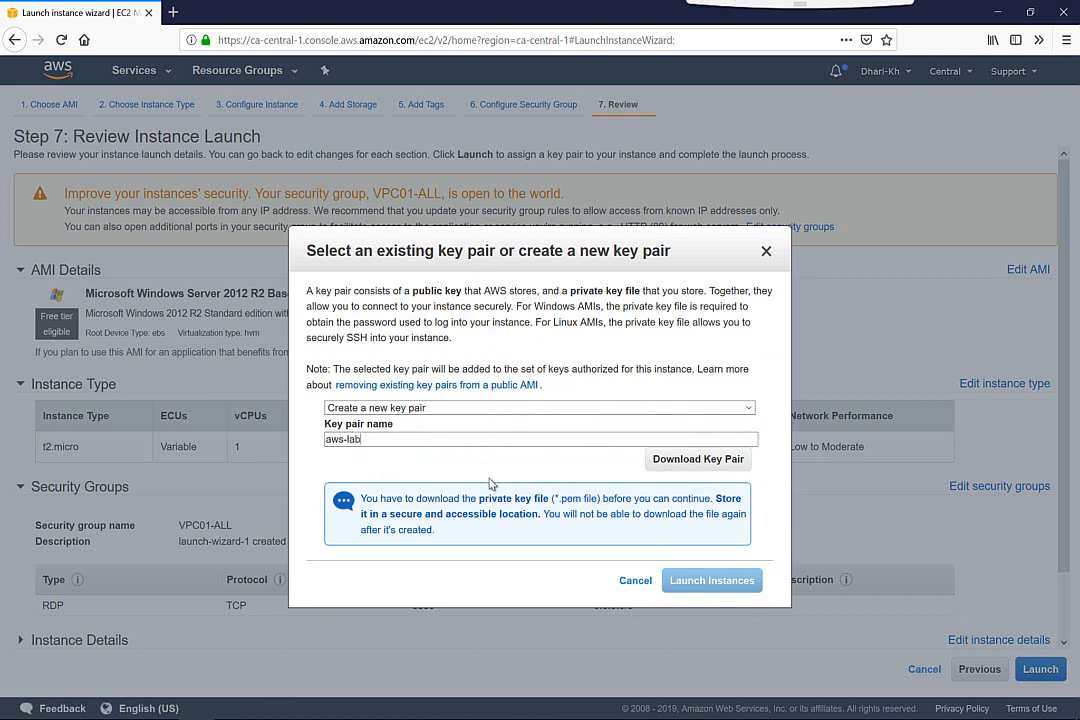
{"action": "left_click", "coordinate": [699, 459]}
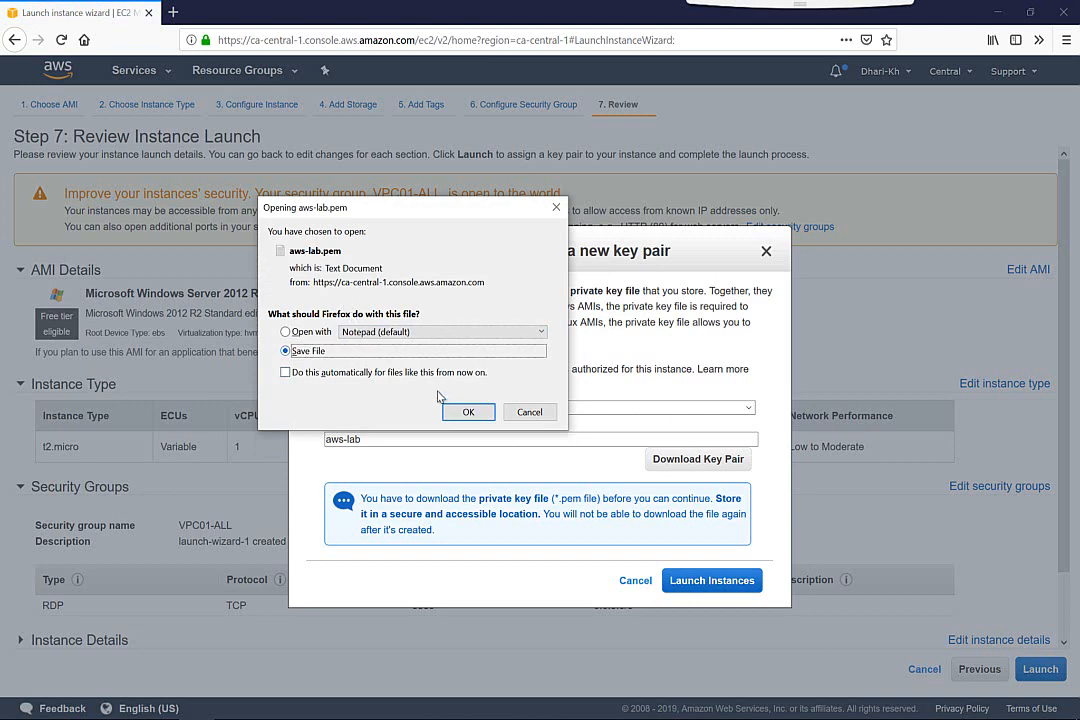
{"action": "left_click", "coordinate": [463, 414]}
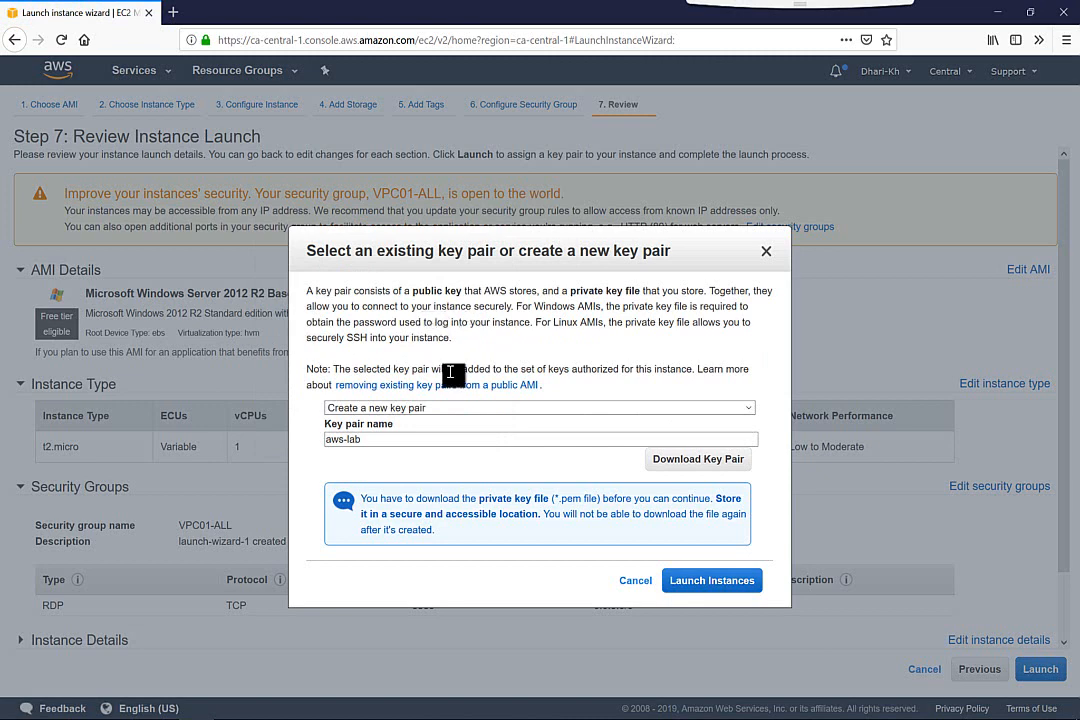
Launch the instance with the new aws-lab key pair and return to the instances list
{"action": "left_click", "coordinate": [716, 596]}
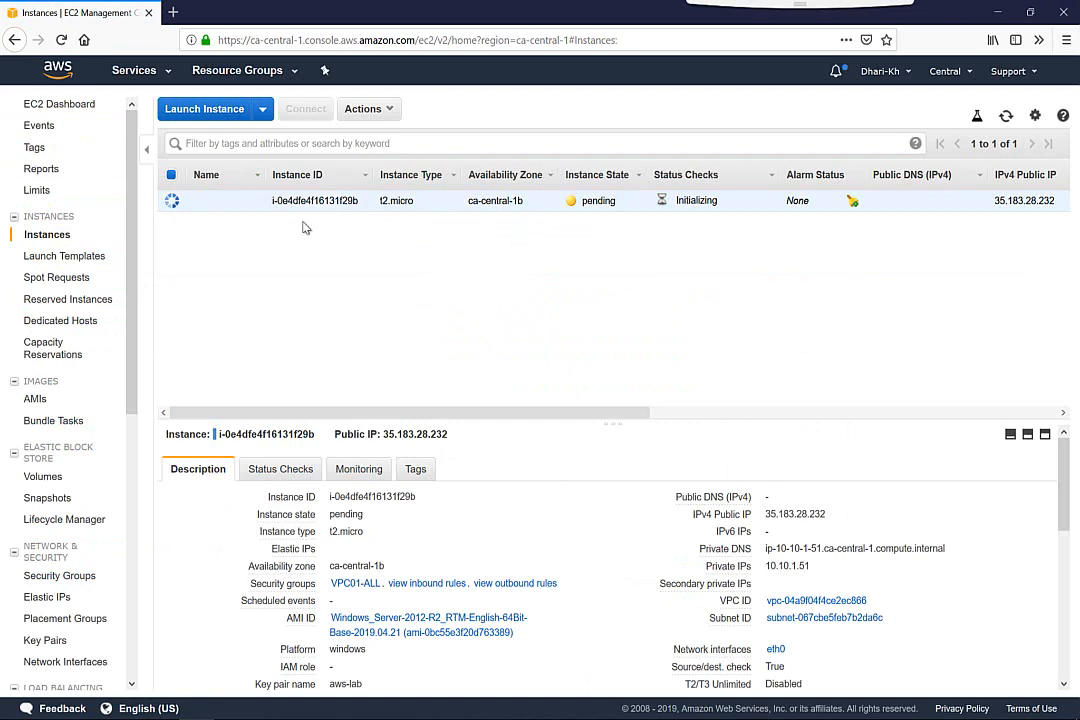
Start a second instance launch, search the AMIs for 2012, and choose Microsoft Windows Server 2012 R2 Base with the t2.micro type
{"action": "left_click", "coordinate": [206, 110]}
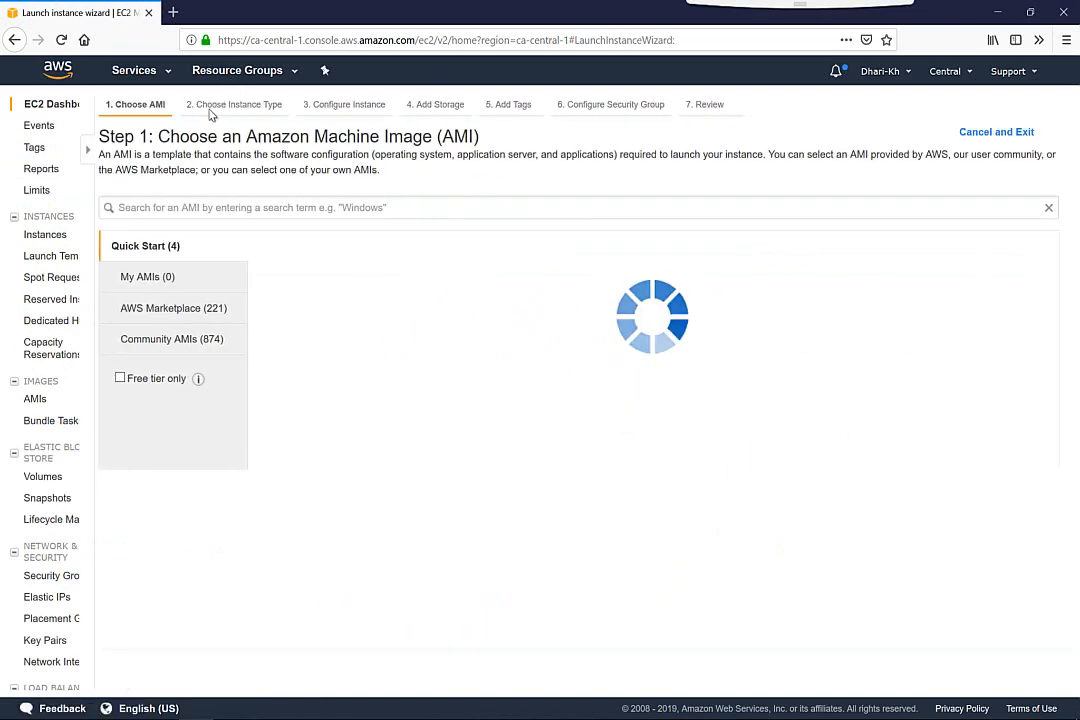
{"action": "left_click", "coordinate": [472, 210]}
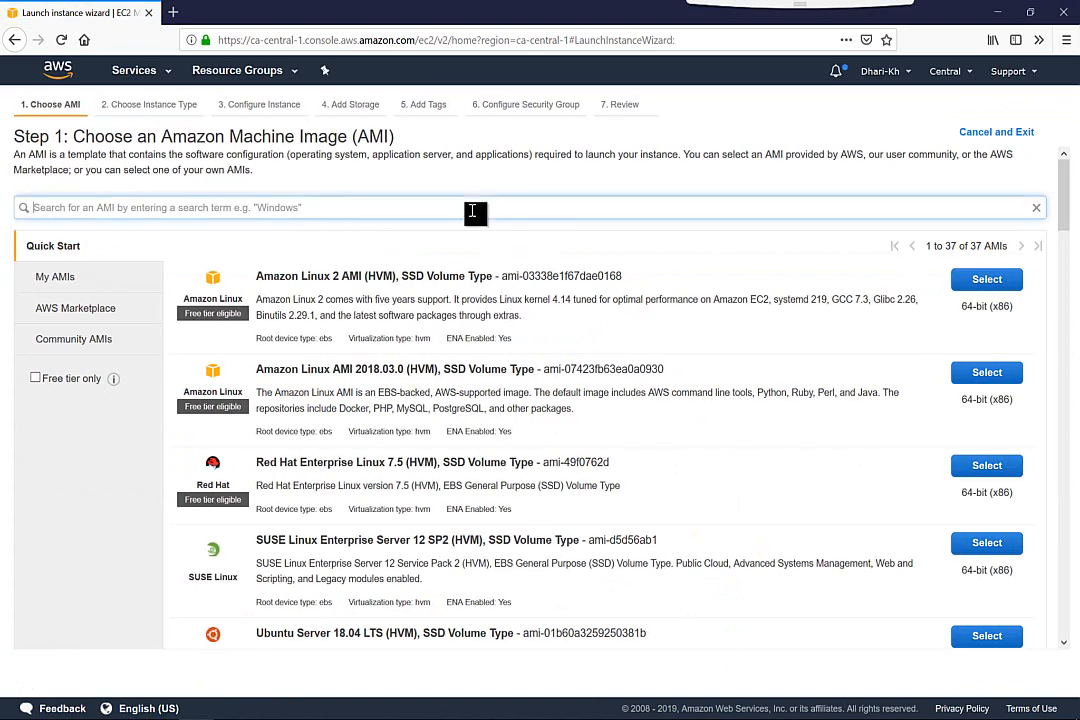
{"action": "type", "text": "2012"}
{"action": "key", "text": "Return"}
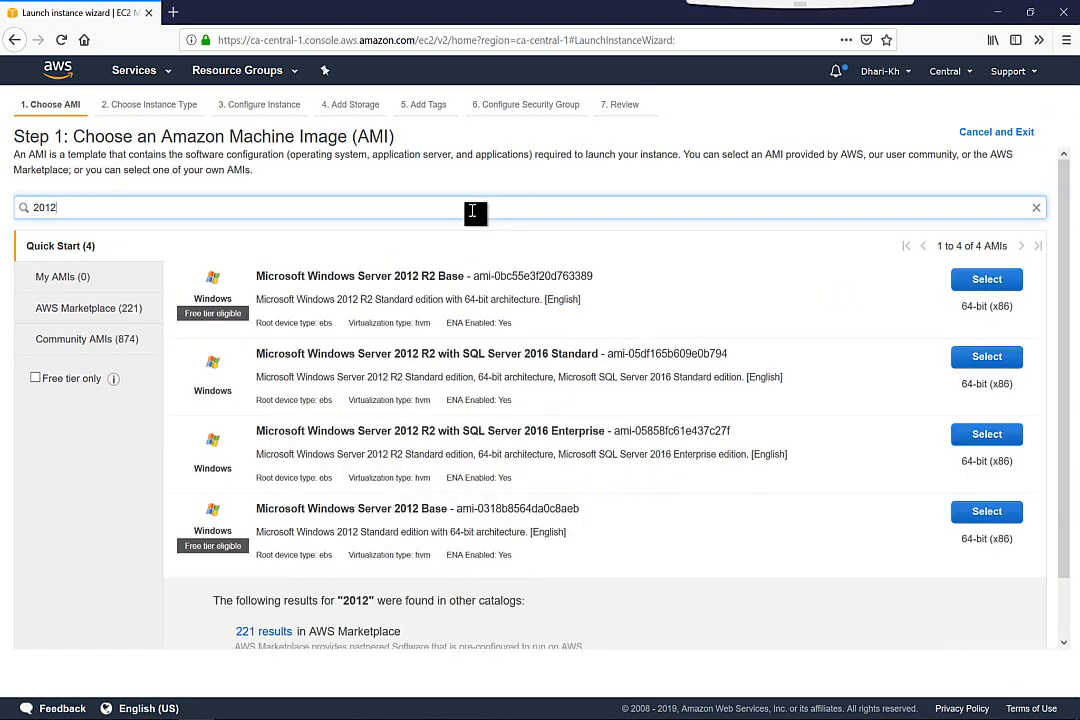
{"action": "left_click", "coordinate": [987, 280]}
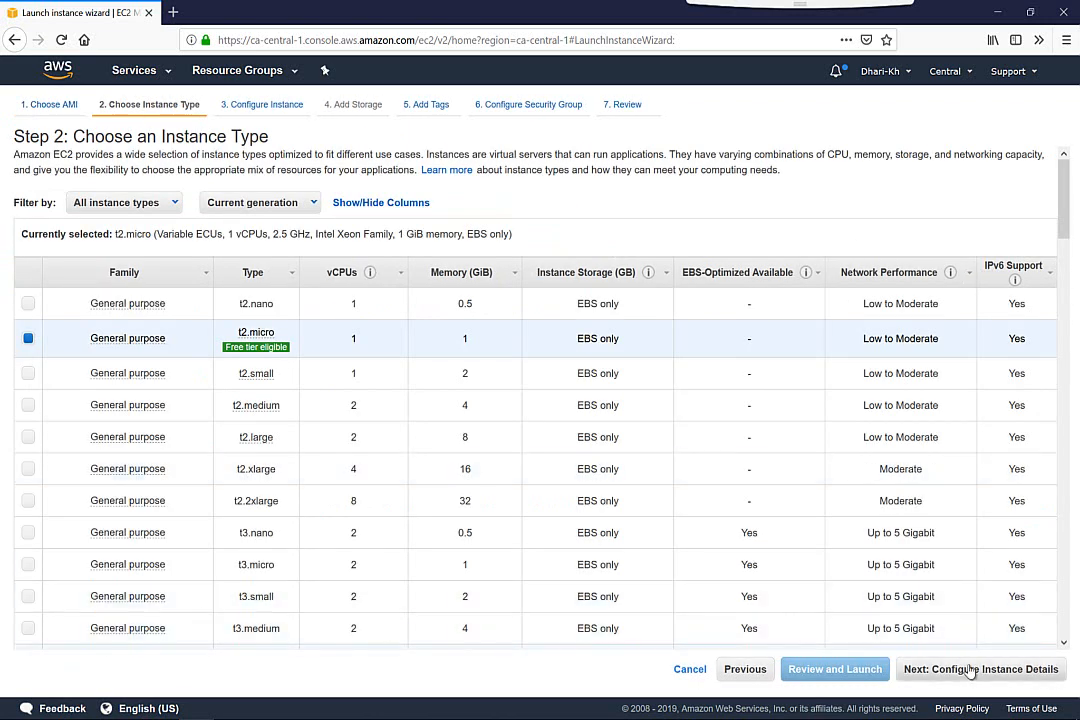
{"action": "left_click", "coordinate": [970, 669]}
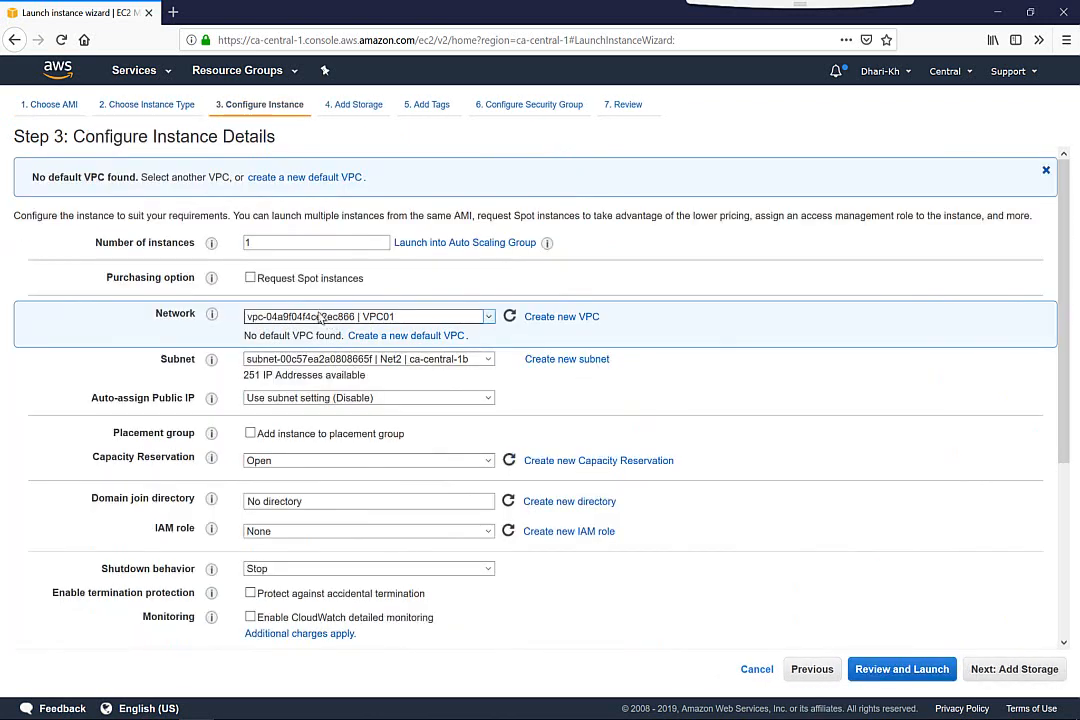
Place the instance in VPC01 on subnet Net2 and proceed with default storage and no tags to the security group configuration
{"action": "left_click", "coordinate": [324, 317]}
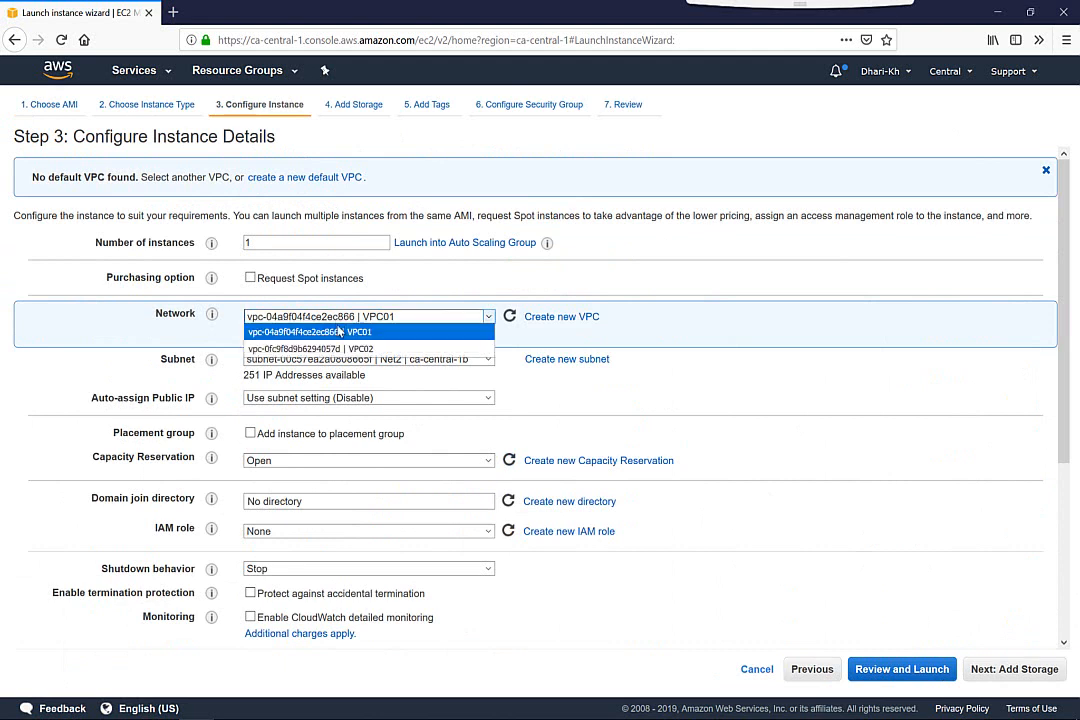
{"action": "left_click", "coordinate": [339, 331]}
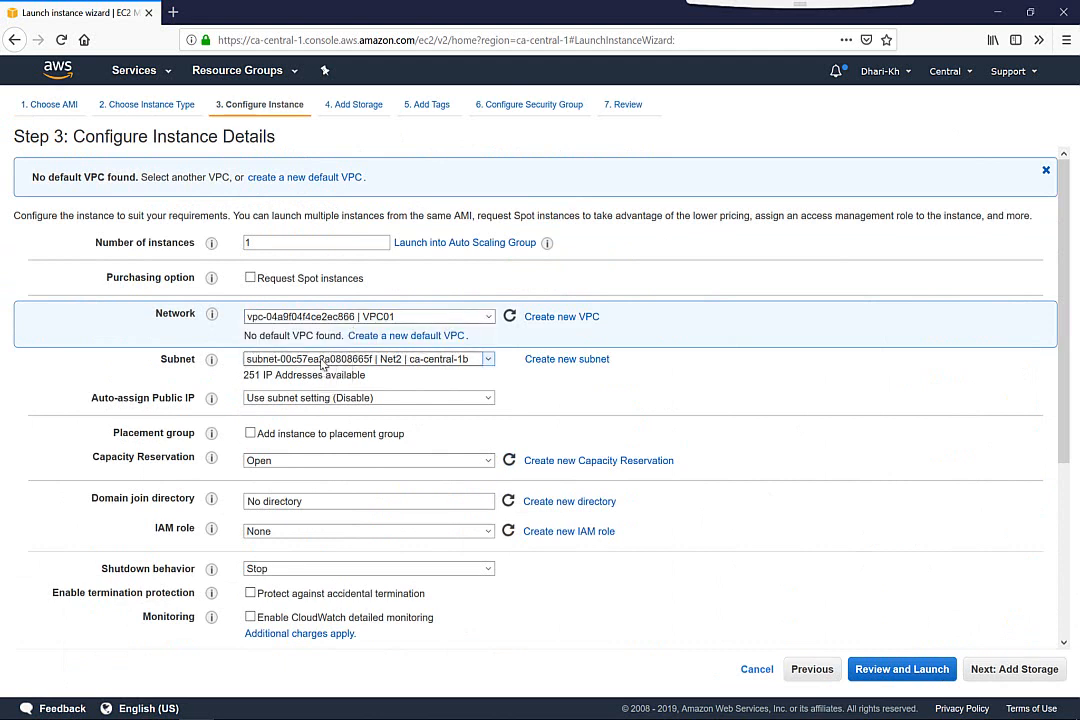
{"action": "left_click", "coordinate": [321, 362]}
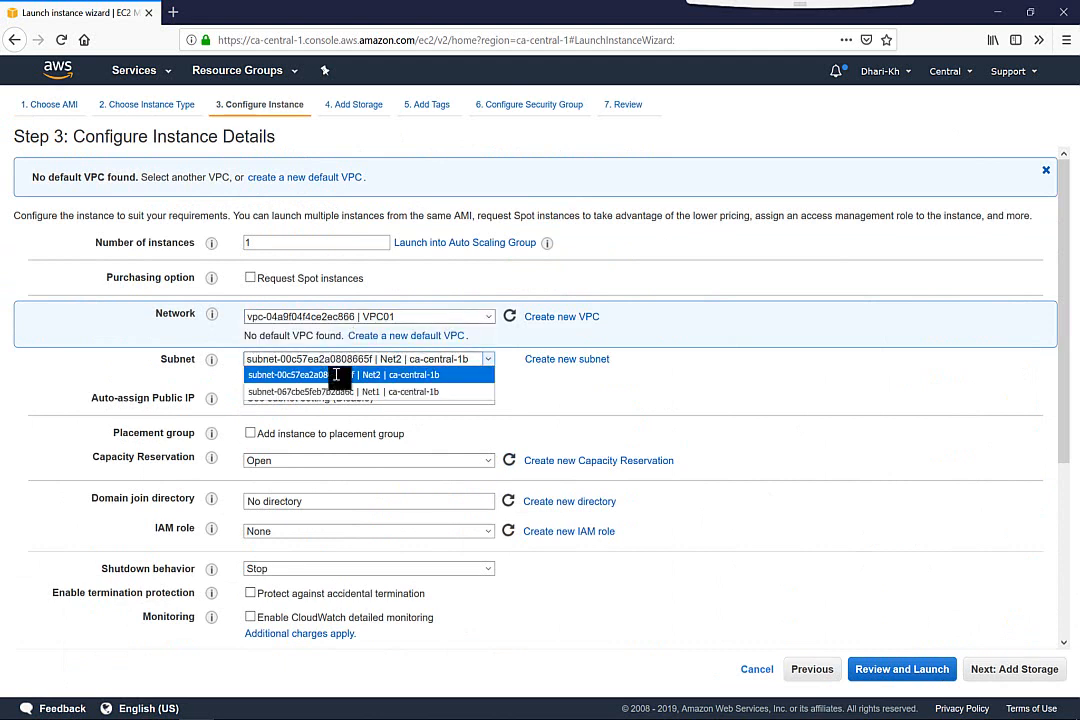
{"action": "left_click", "coordinate": [337, 375]}
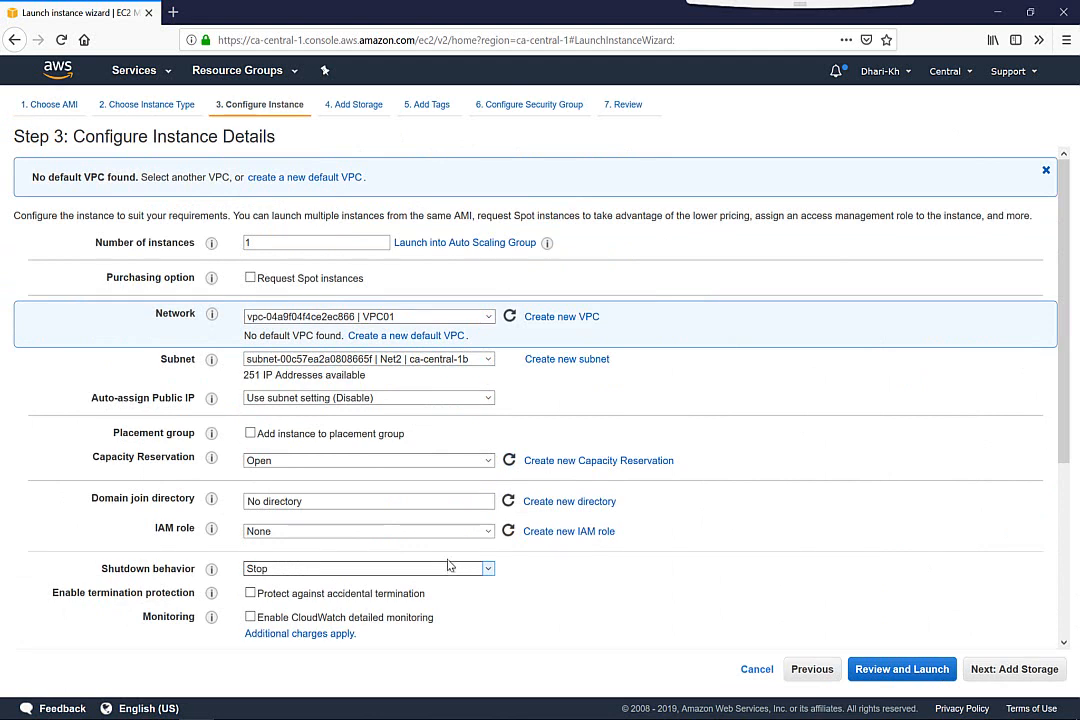
{"action": "left_click", "coordinate": [1022, 673]}
{"action": "left_click", "coordinate": [1022, 670]}
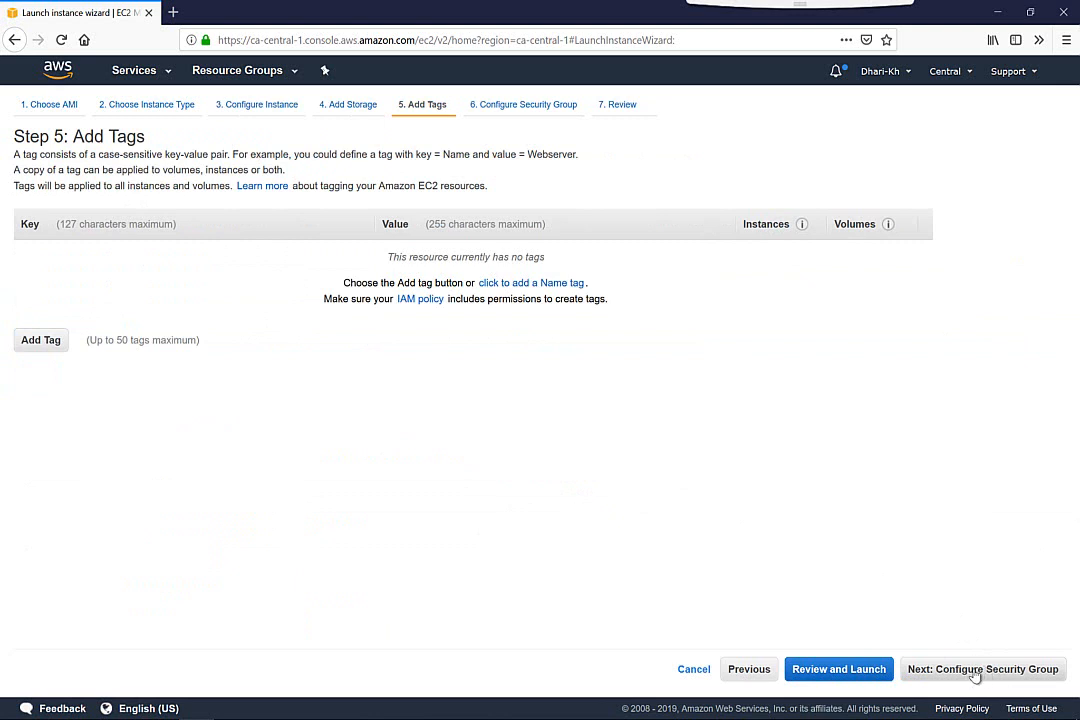
{"action": "left_click", "coordinate": [975, 670]}
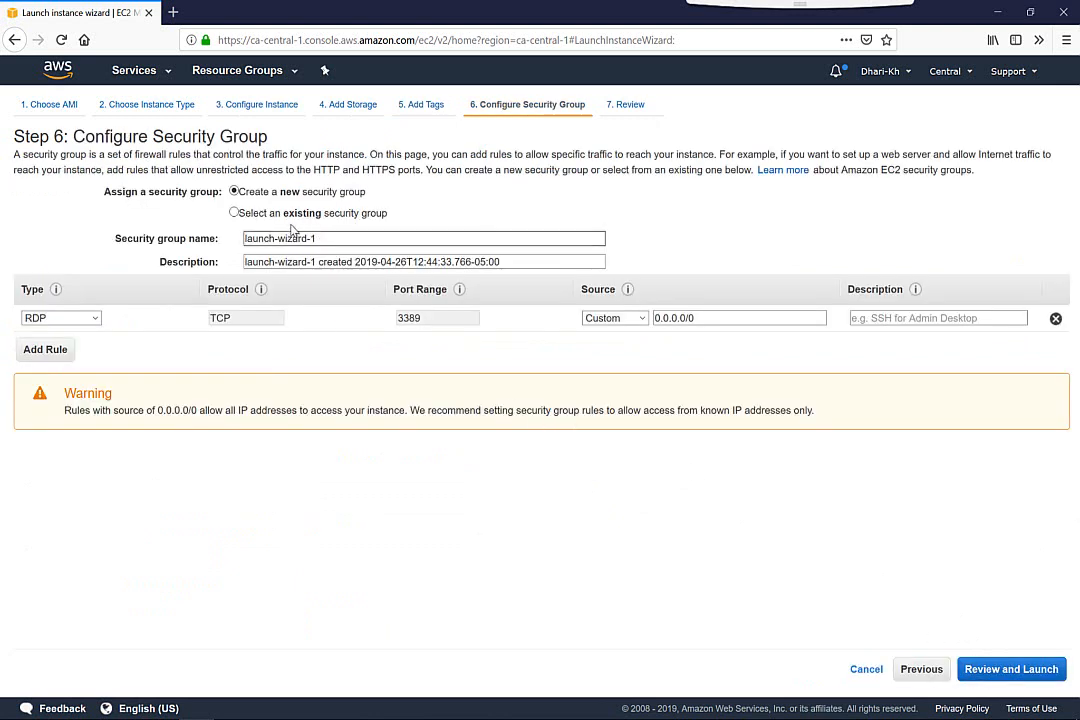
Assign the existing security group VPC01-ALL to the instance and proceed to the launch review
{"action": "left_click", "coordinate": [285, 216]}
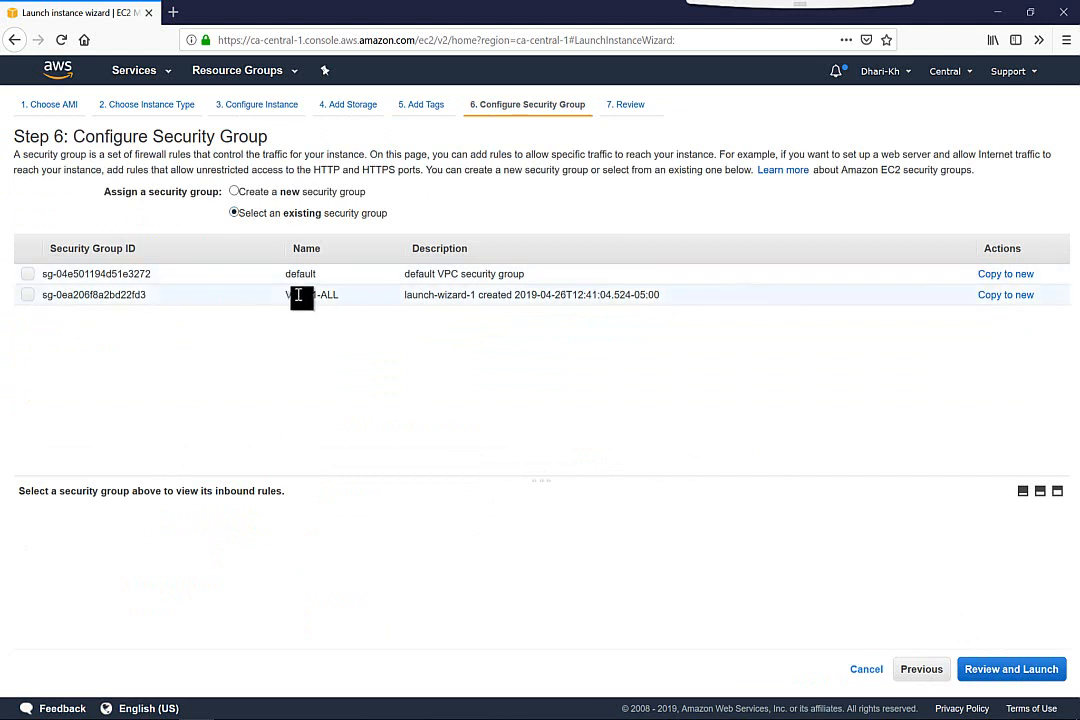
{"action": "left_click", "coordinate": [28, 295]}
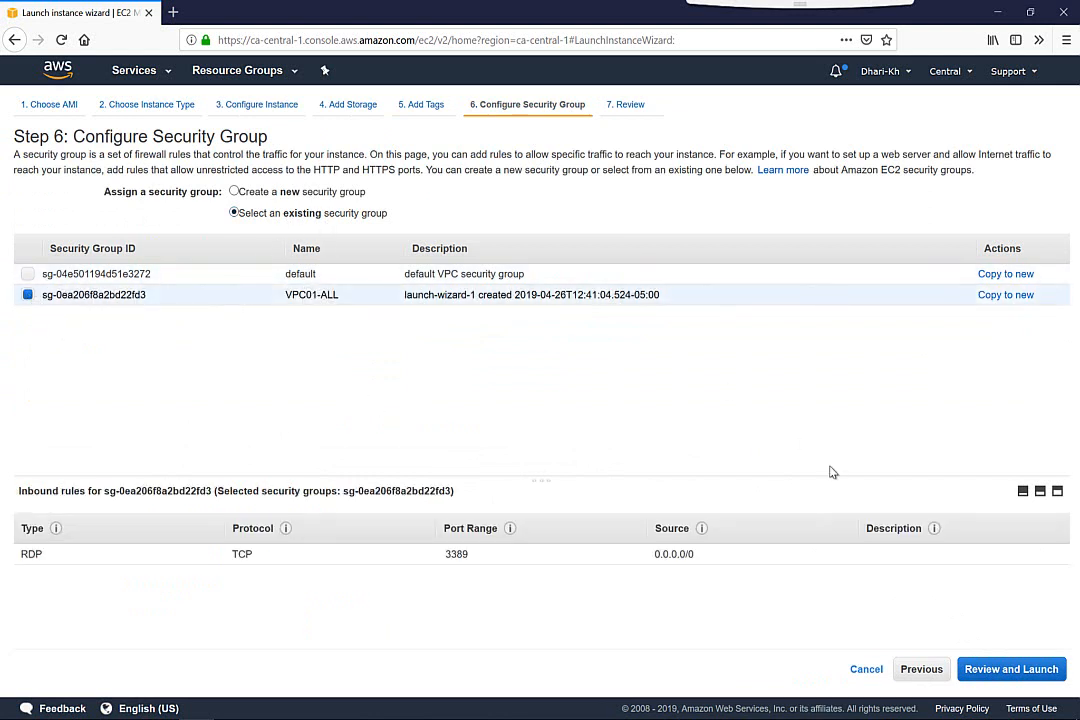
{"action": "left_click", "coordinate": [1008, 670]}
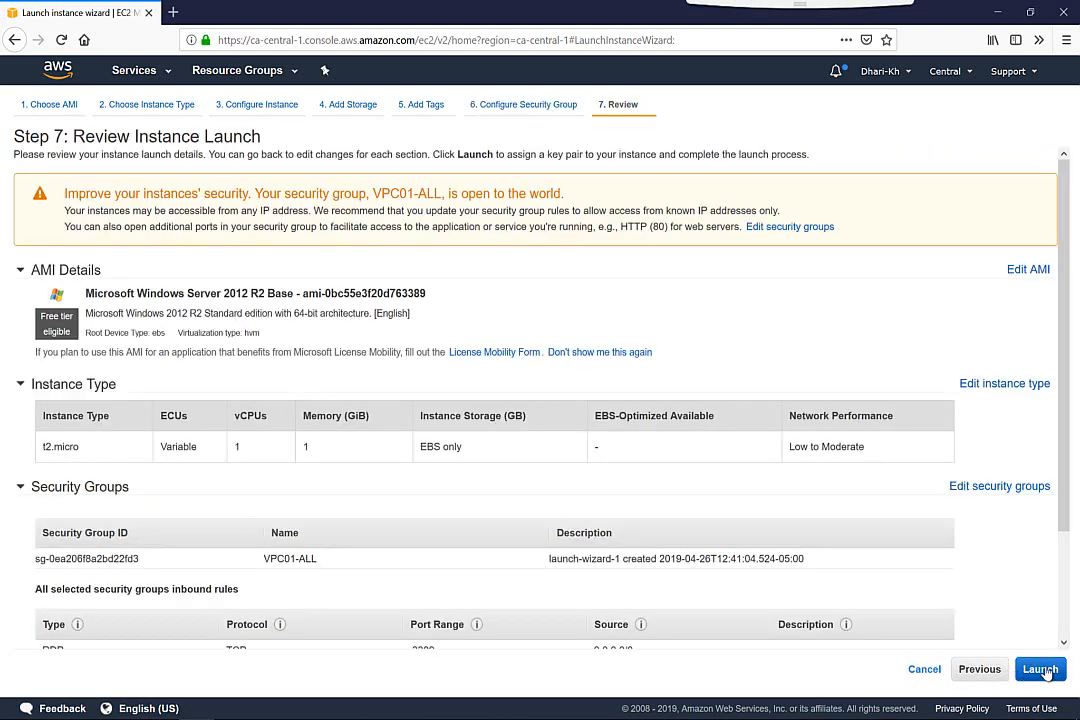
Launch the instance with the existing key pair aws-lab, acknowledging access to its private key file, and return to the instances list
{"action": "left_click", "coordinate": [1050, 669]}
{"action": "left_click", "coordinate": [499, 441]}
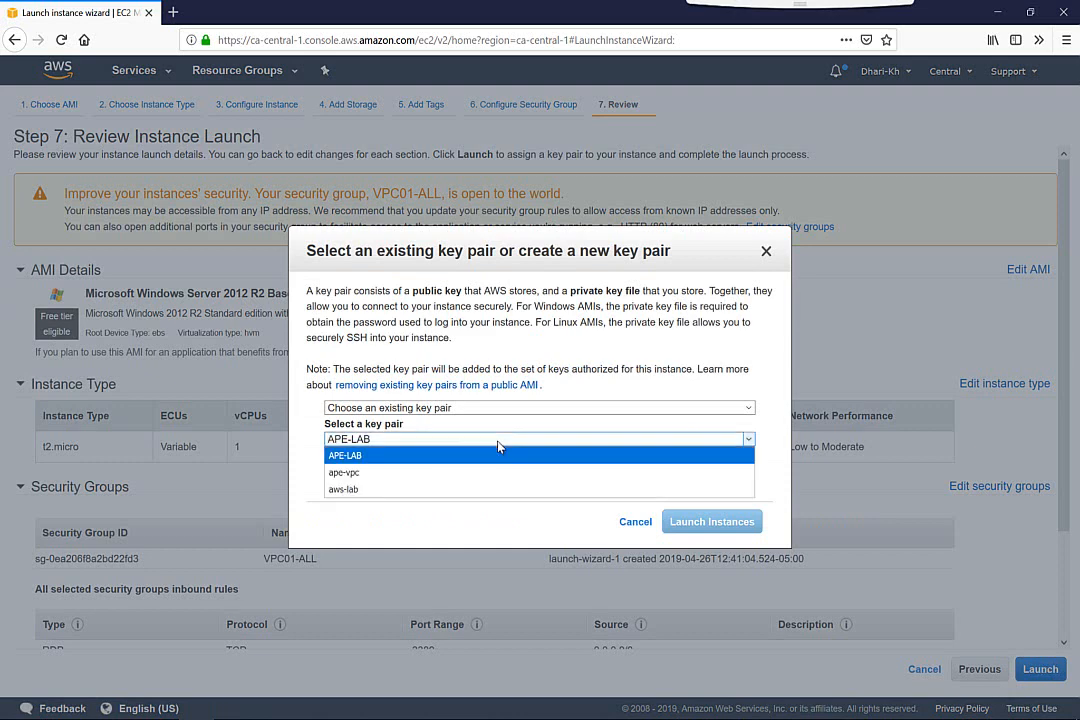
{"action": "left_click", "coordinate": [393, 490]}
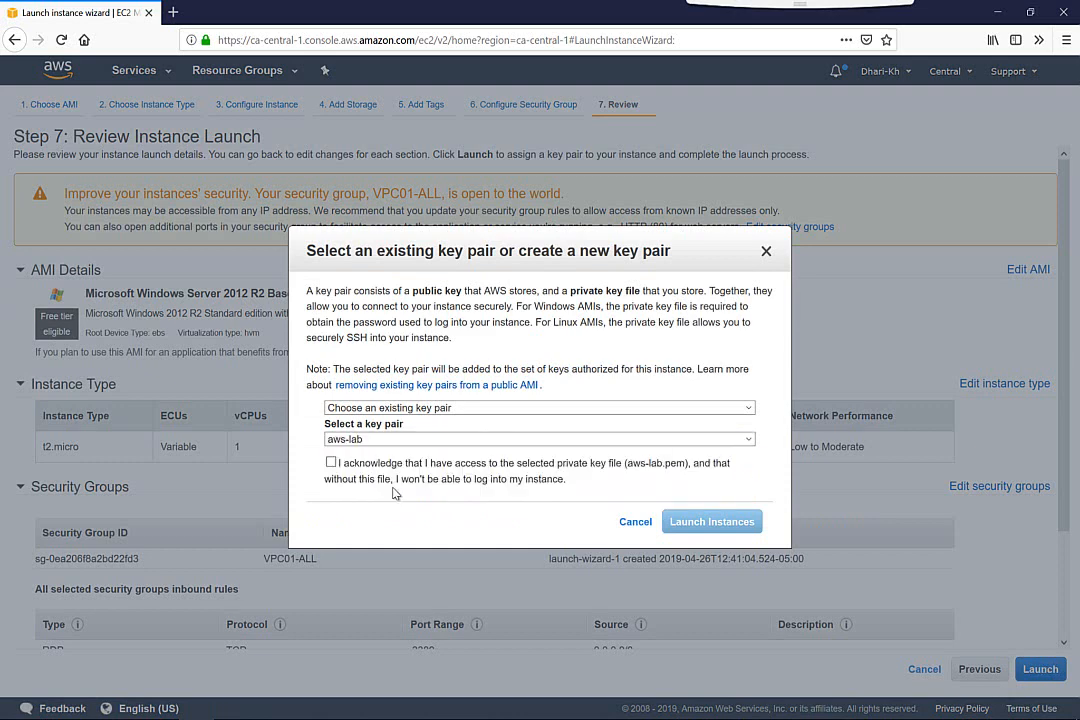
{"action": "left_click", "coordinate": [331, 464]}
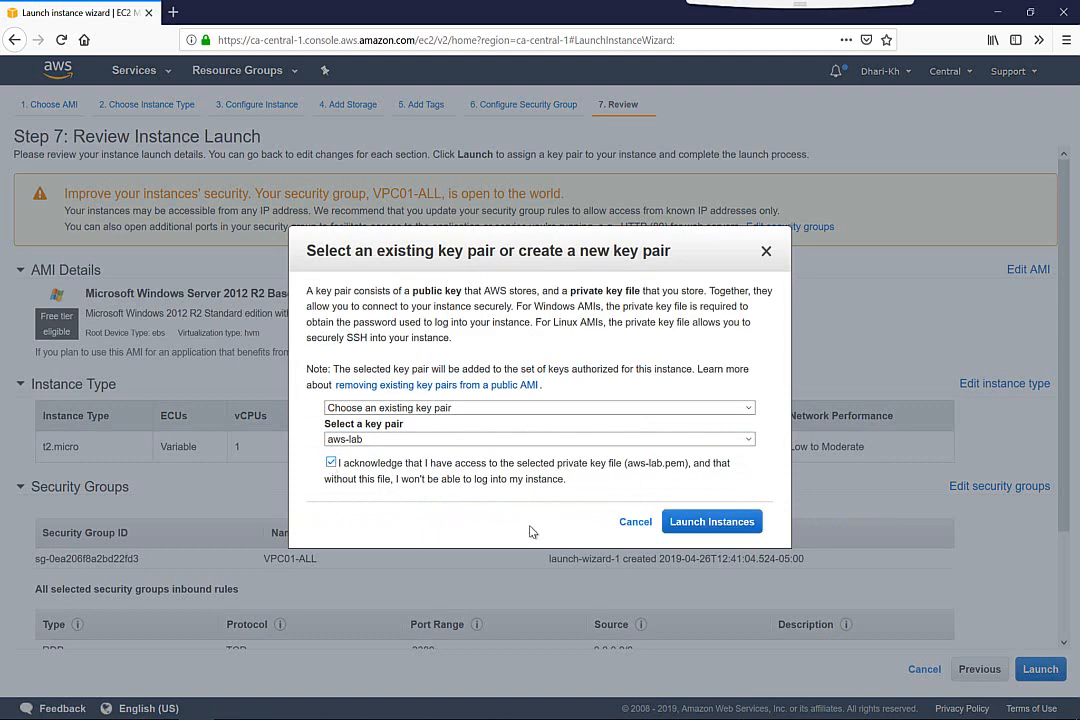
{"action": "left_click", "coordinate": [693, 524]}
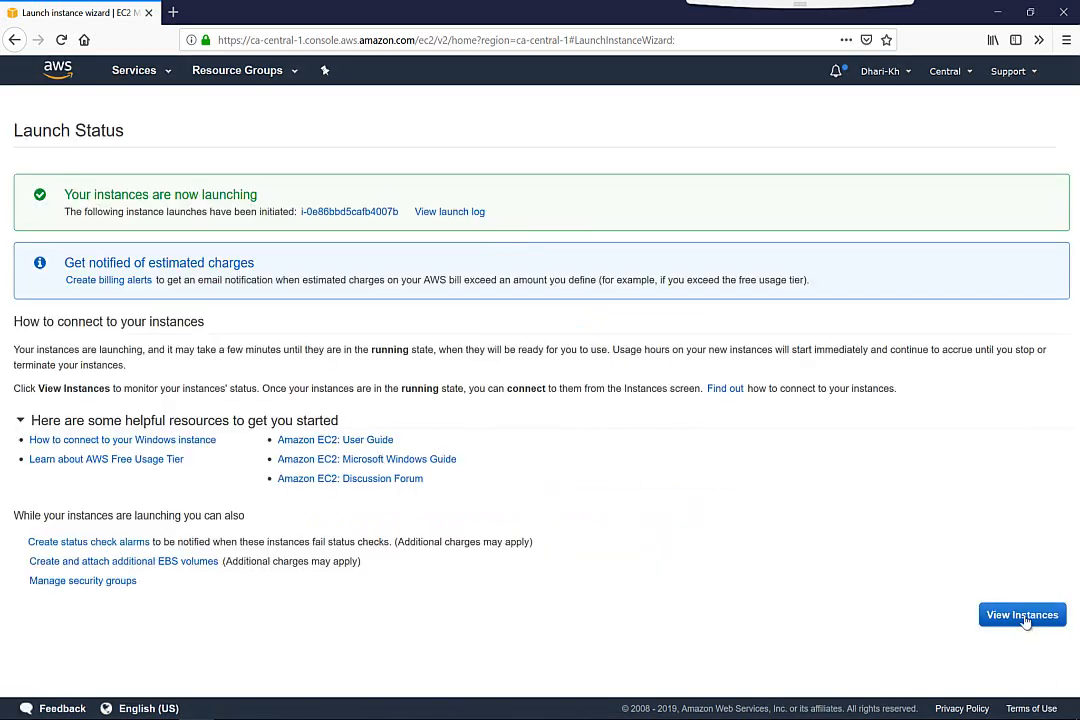
{"action": "left_click", "coordinate": [1041, 616]}
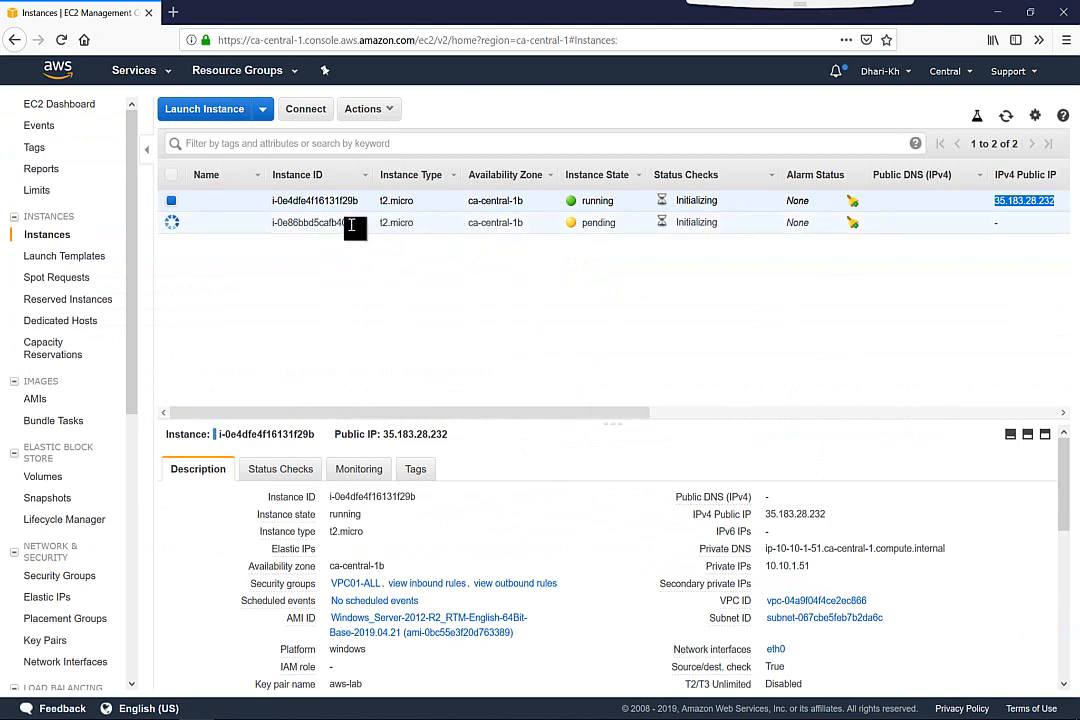
Start a third instance launch from the Microsoft Windows Server 2012 R2 Base AMI, found by searching 2012, with the t2.micro type
{"action": "left_click", "coordinate": [235, 113]}
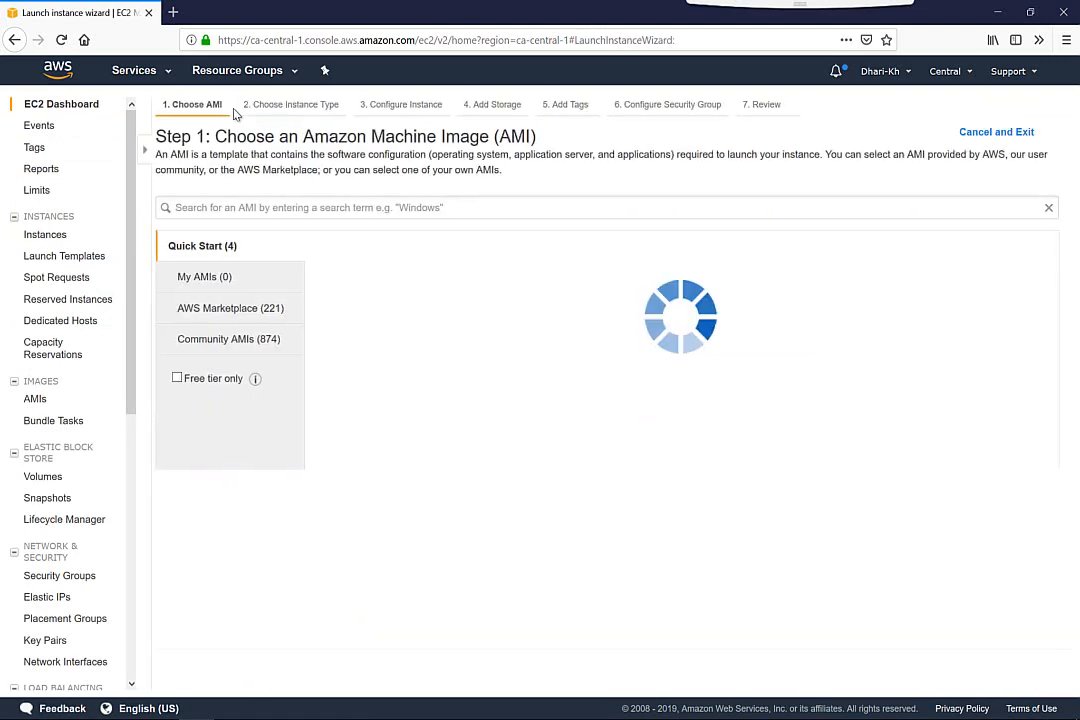
{"action": "left_click", "coordinate": [295, 210]}
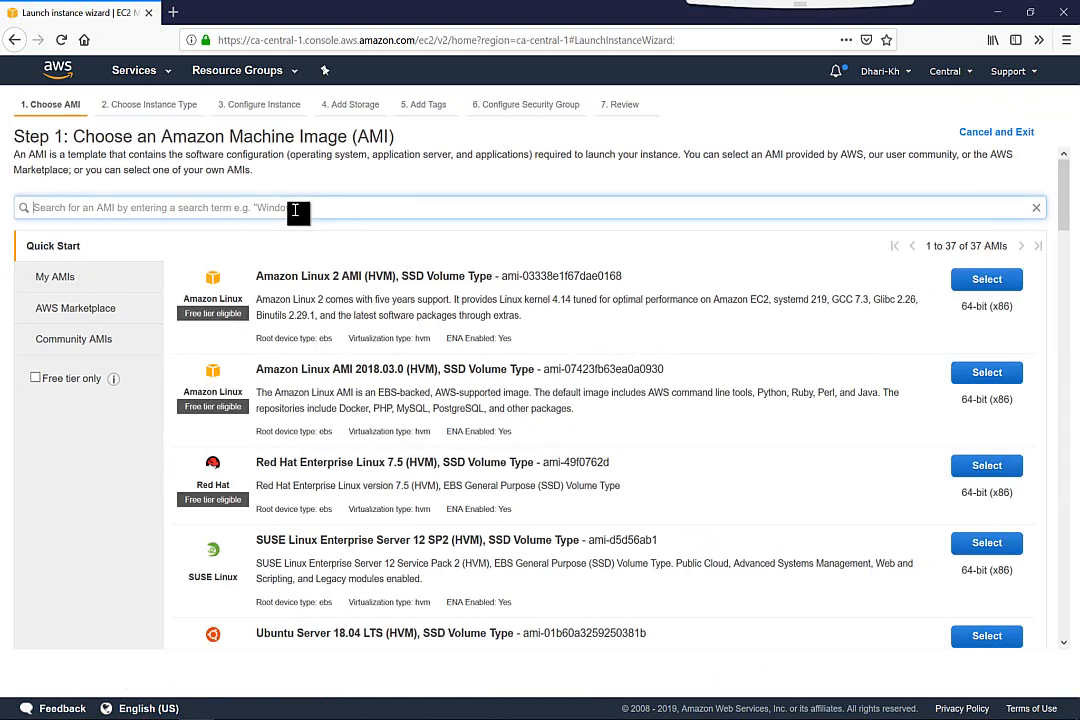
{"action": "type", "text": "2012"}
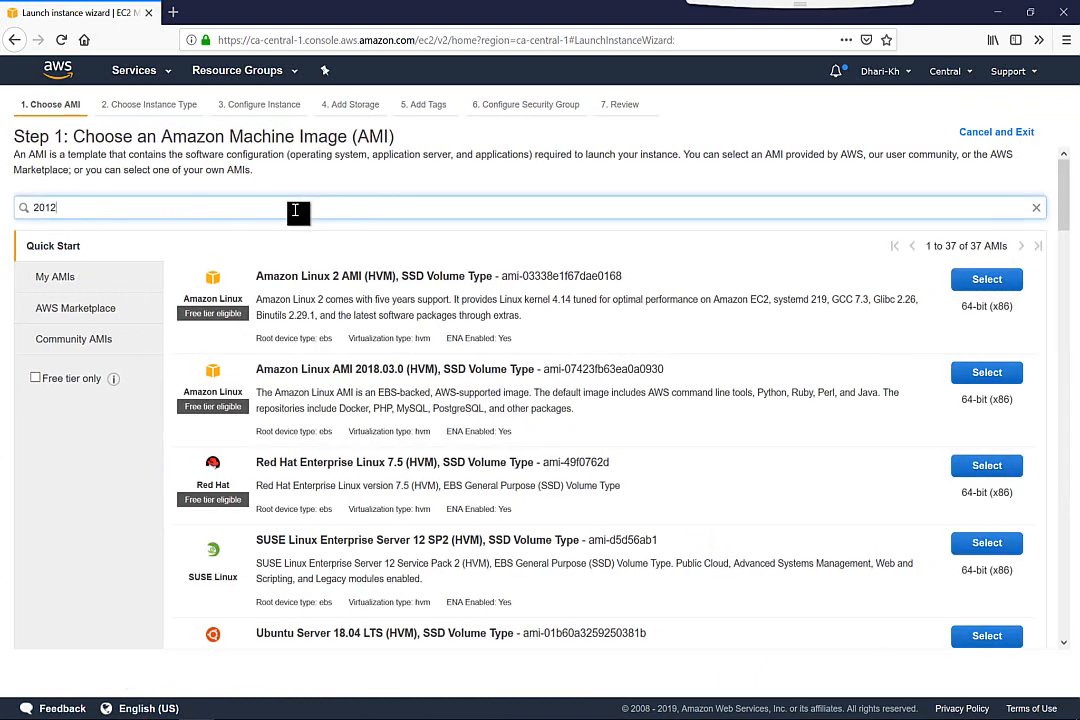
{"action": "key", "text": "Return"}
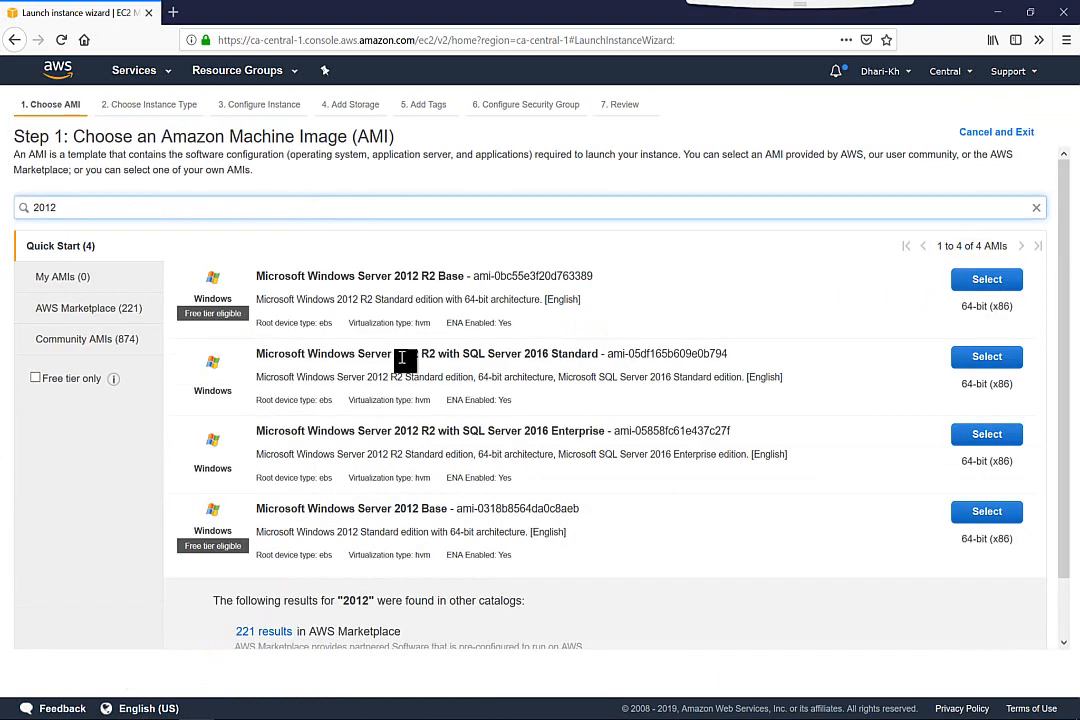
{"action": "left_click", "coordinate": [987, 280]}
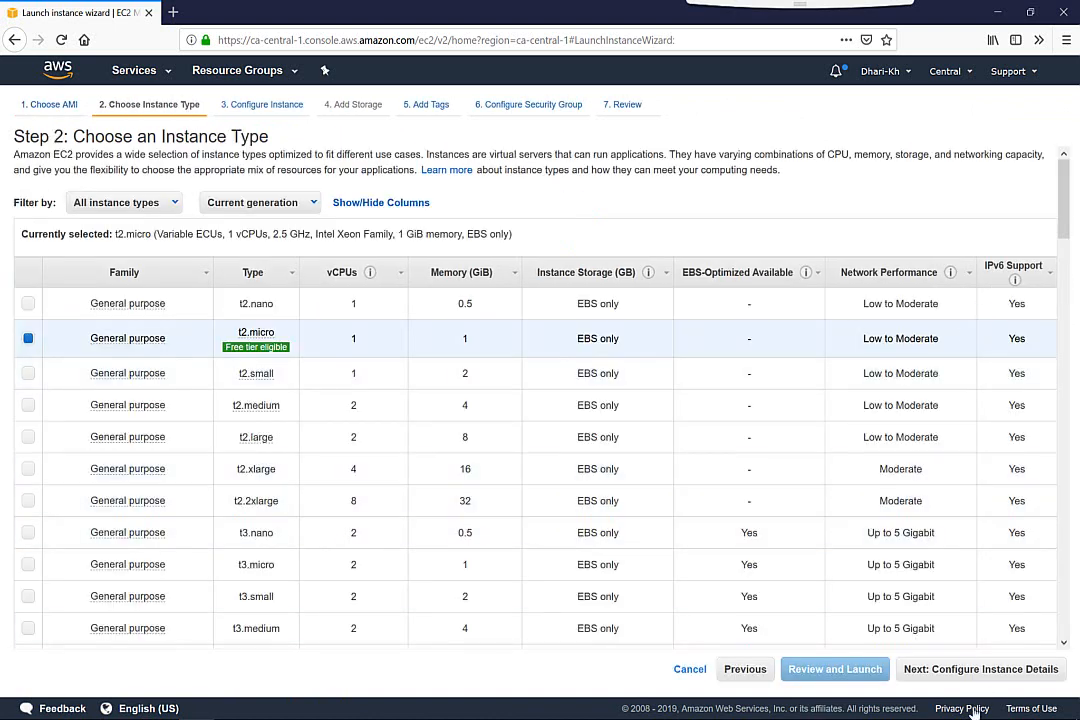
{"action": "left_click", "coordinate": [963, 678]}
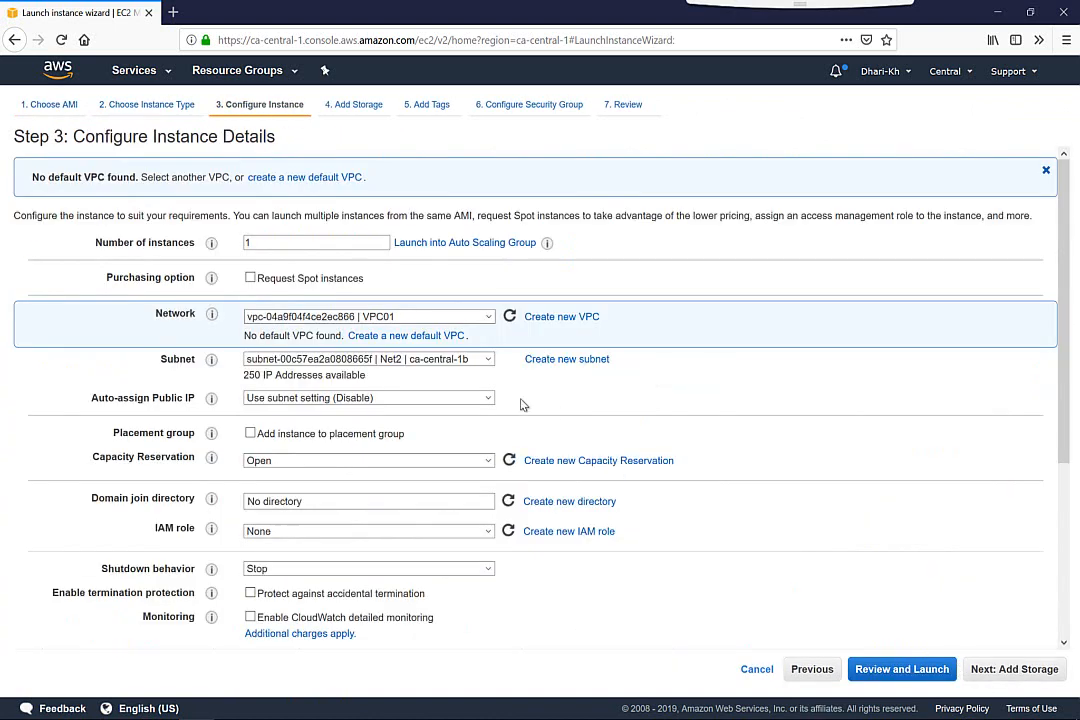
Place the instance in VPC02 on subnet Net3 and proceed with the 30 GiB gp2 root volume and no tags to the security group configuration
{"action": "left_click", "coordinate": [403, 316]}
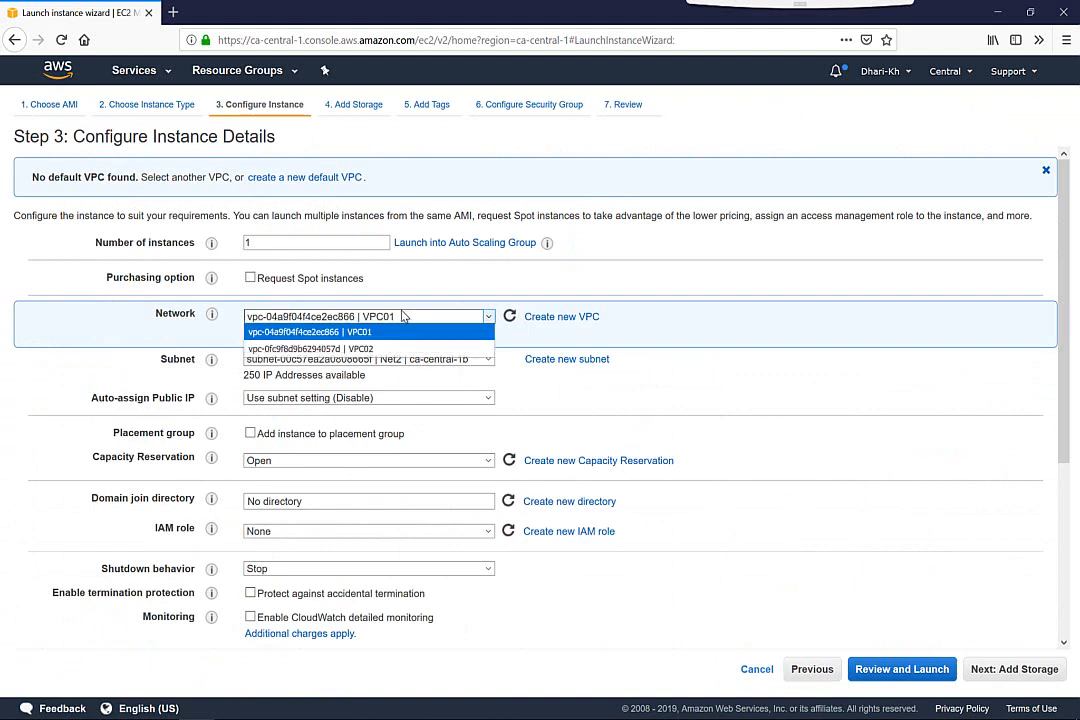
{"action": "left_click", "coordinate": [365, 349]}
{"action": "left_click", "coordinate": [358, 360]}
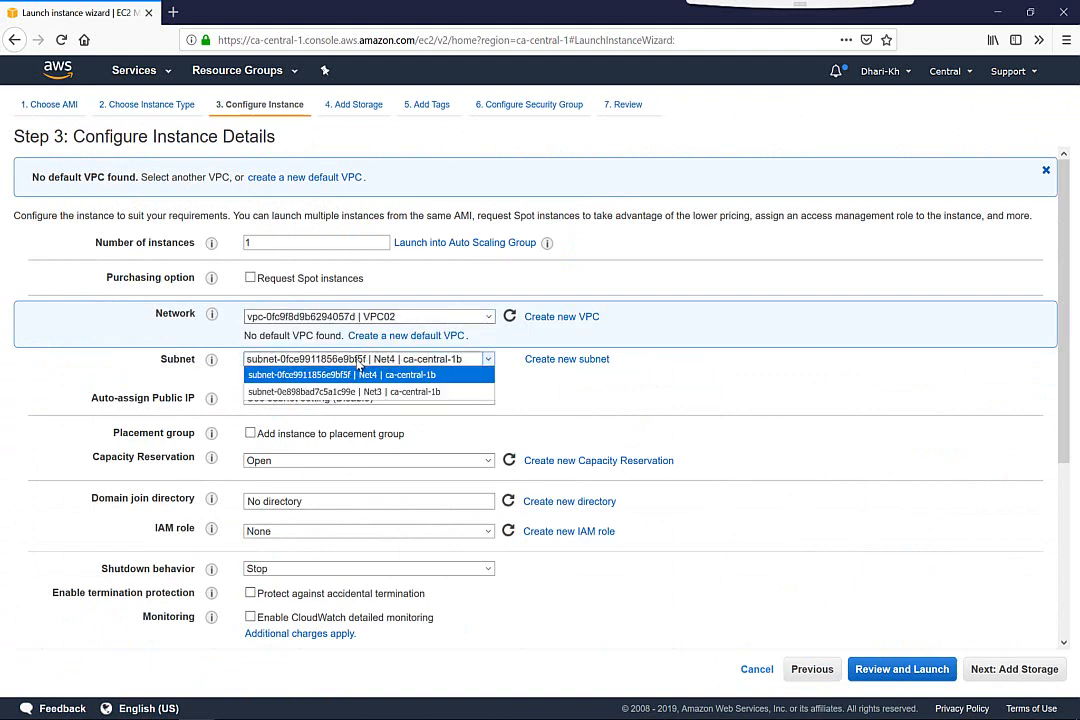
{"action": "left_click", "coordinate": [388, 391]}
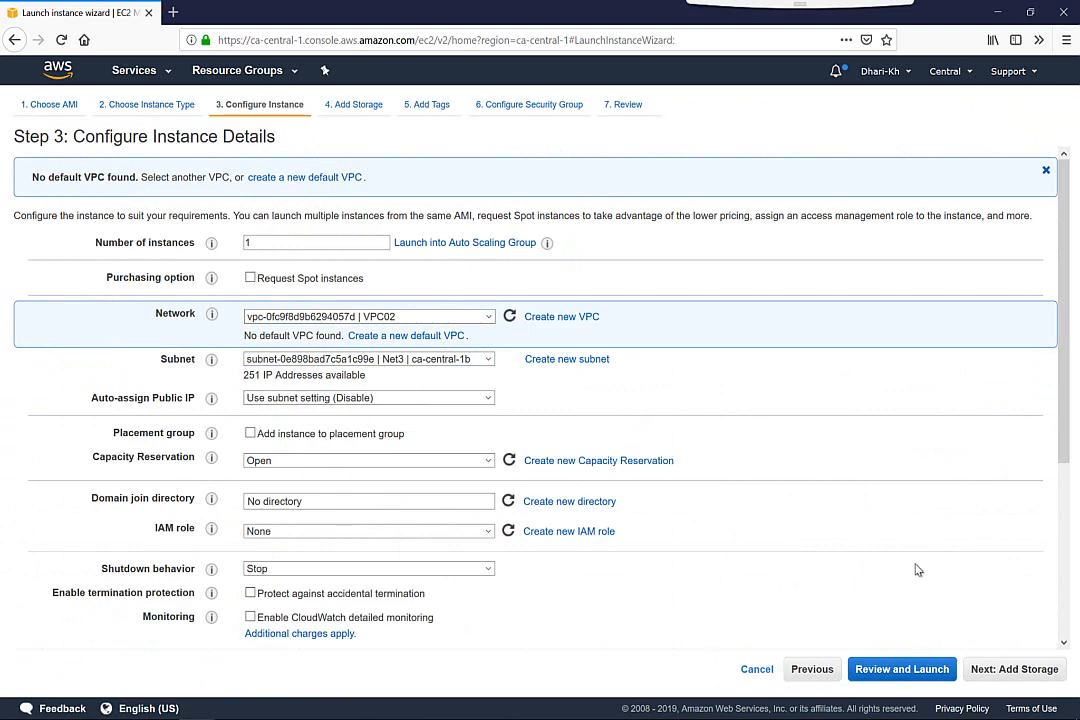
{"action": "left_click", "coordinate": [976, 669]}
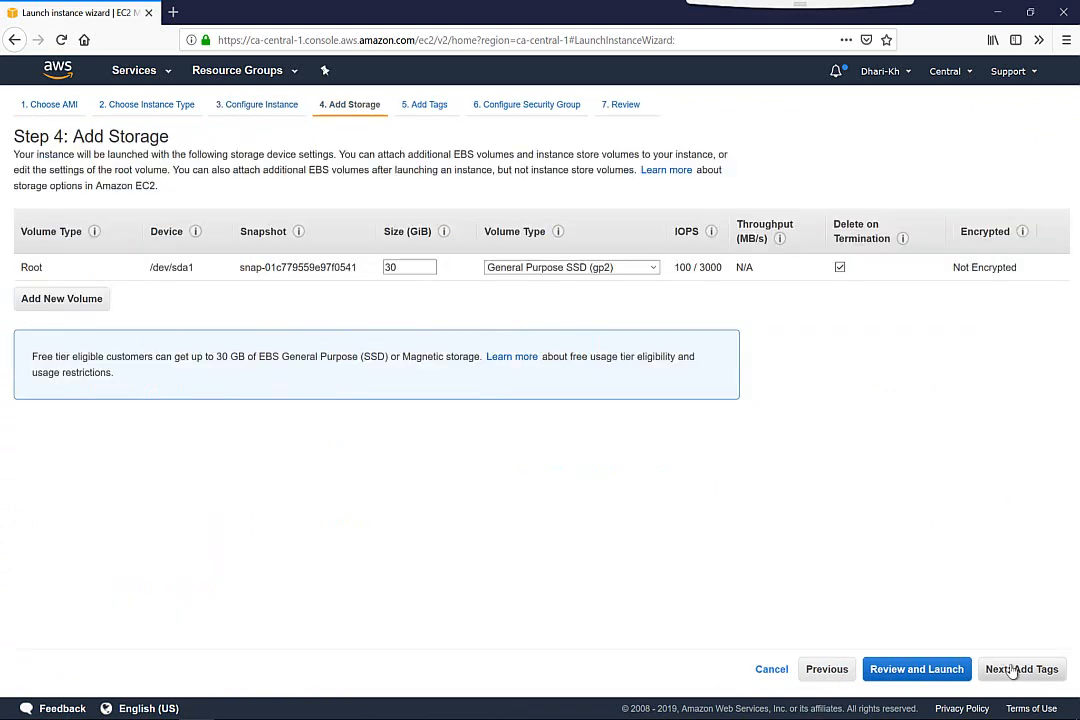
{"action": "left_click", "coordinate": [1013, 669]}
{"action": "left_click", "coordinate": [1013, 669]}
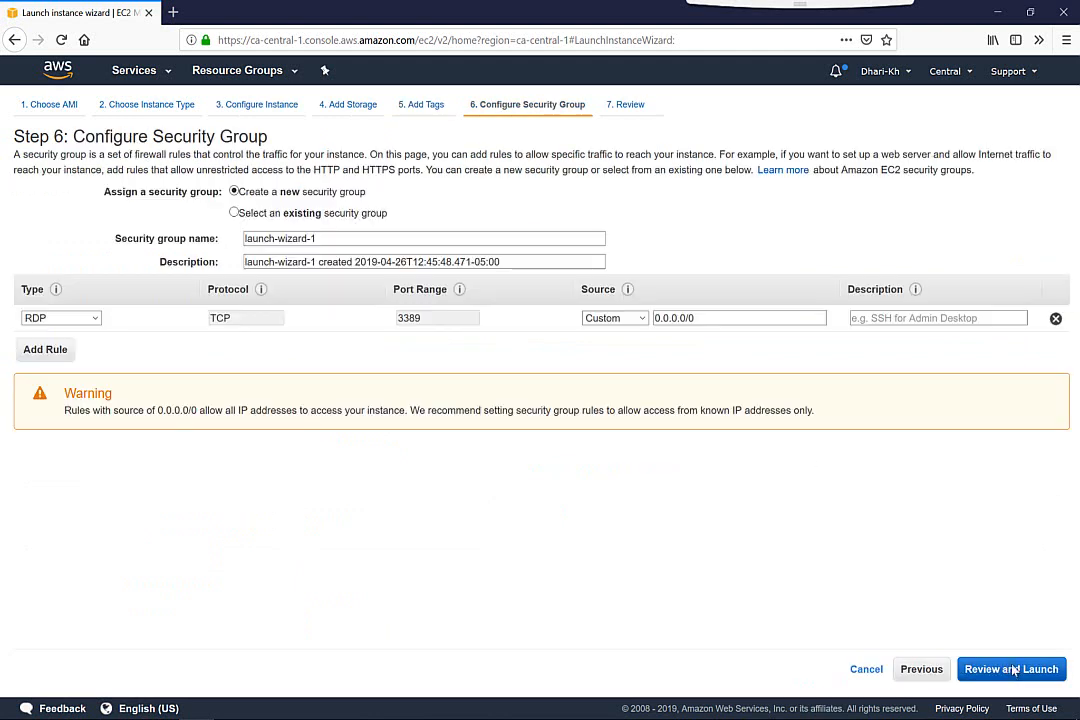
Check the existing security groups for VPC02, then create a new one named VPC02-ALL, keeping its RDP rule
{"action": "left_click", "coordinate": [235, 214]}
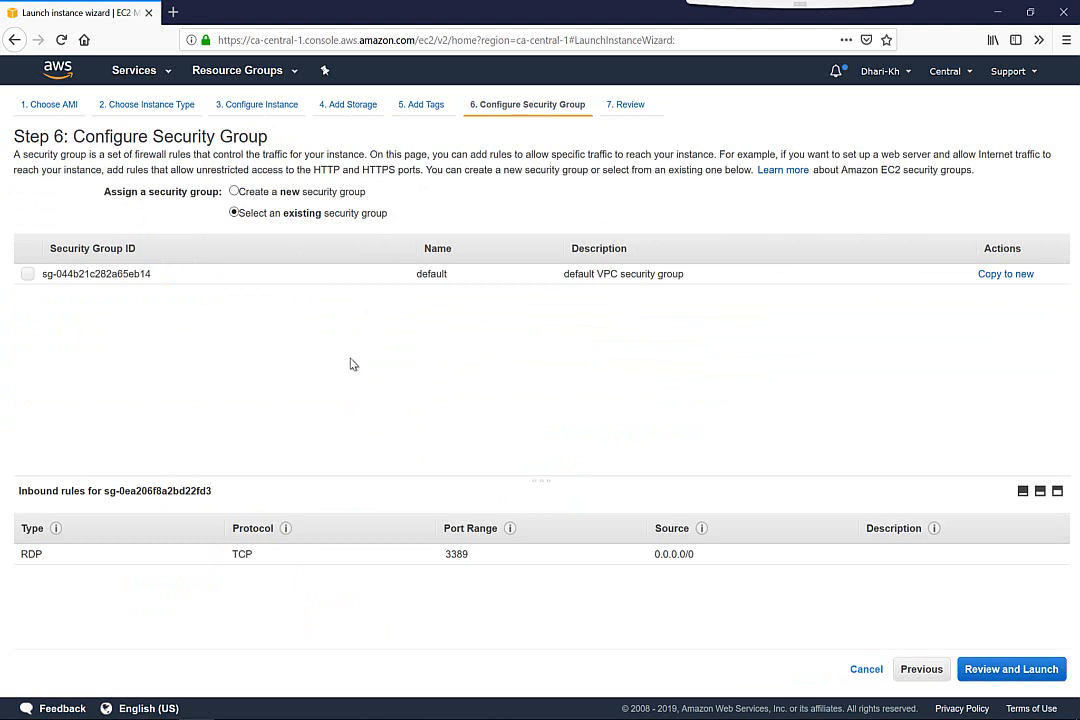
{"action": "left_click", "coordinate": [234, 192]}
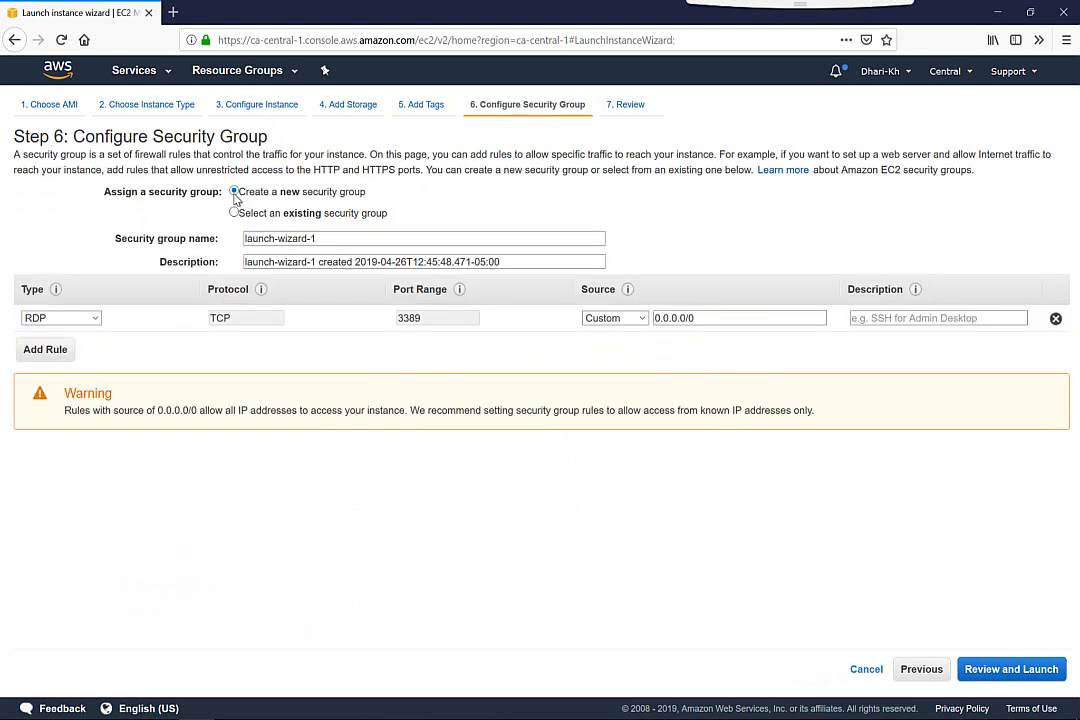
{"action": "left_click_drag", "start_coordinate": [316, 238], "coordinate": [226, 239]}
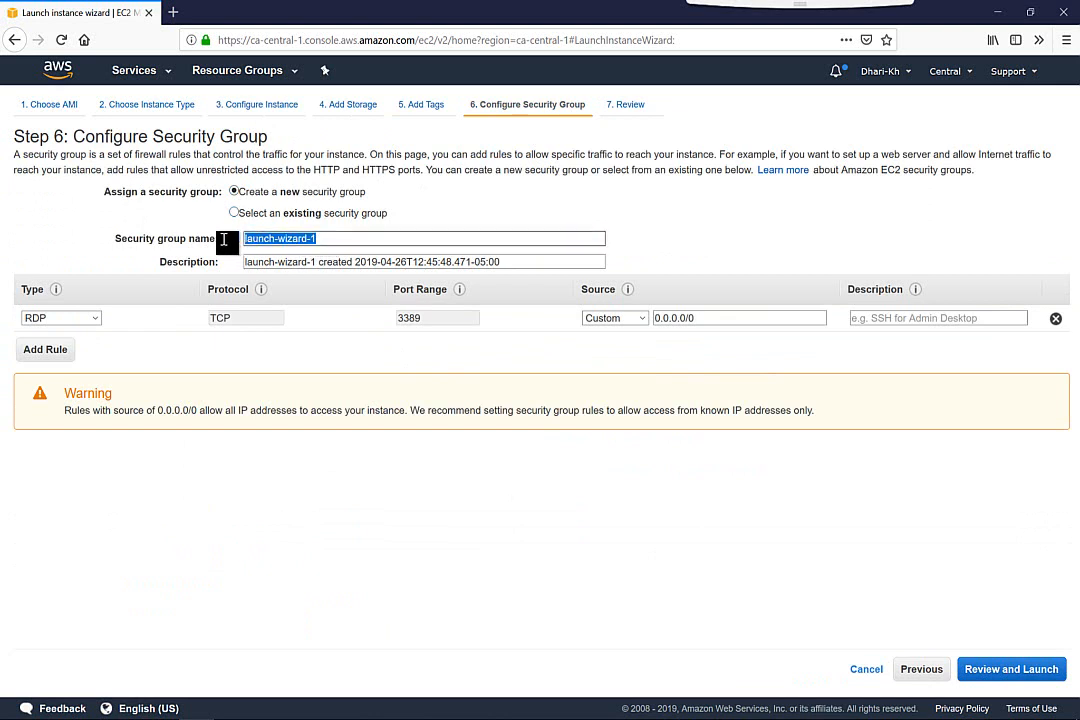
{"action": "type", "text": "VPC02-ALL"}
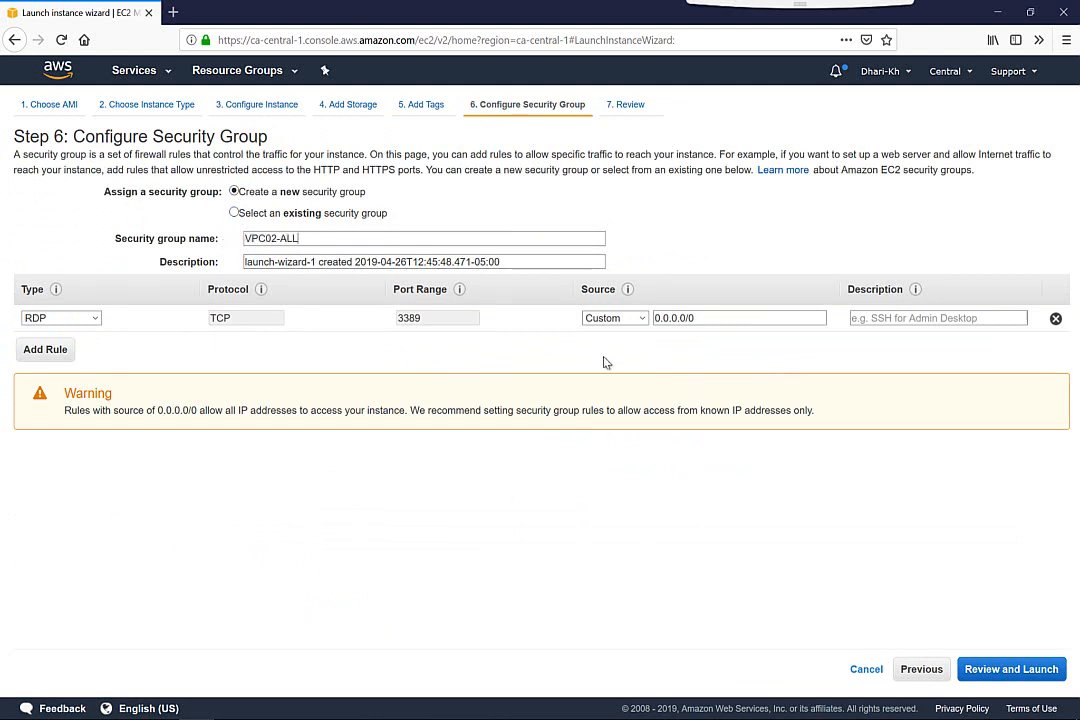
Launch the Net3 instance with the existing key pair aws-lab, acknowledging access to its private key file, and return to the instances list
{"action": "left_click", "coordinate": [1001, 671]}
{"action": "left_click", "coordinate": [1039, 672]}
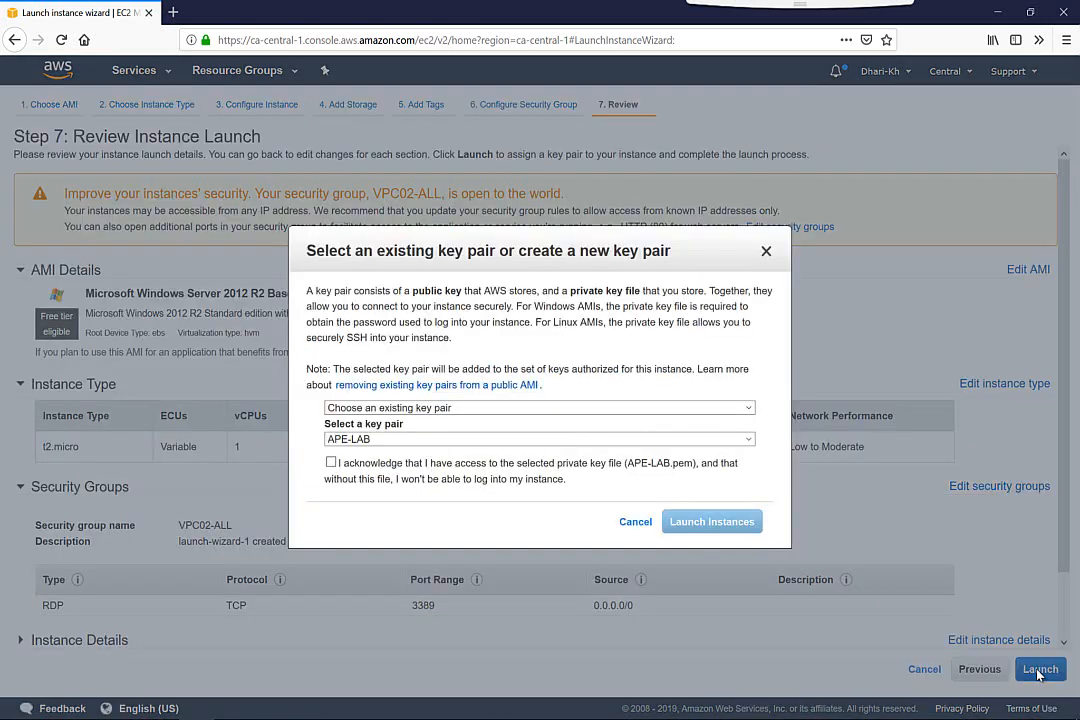
{"action": "left_click", "coordinate": [430, 439]}
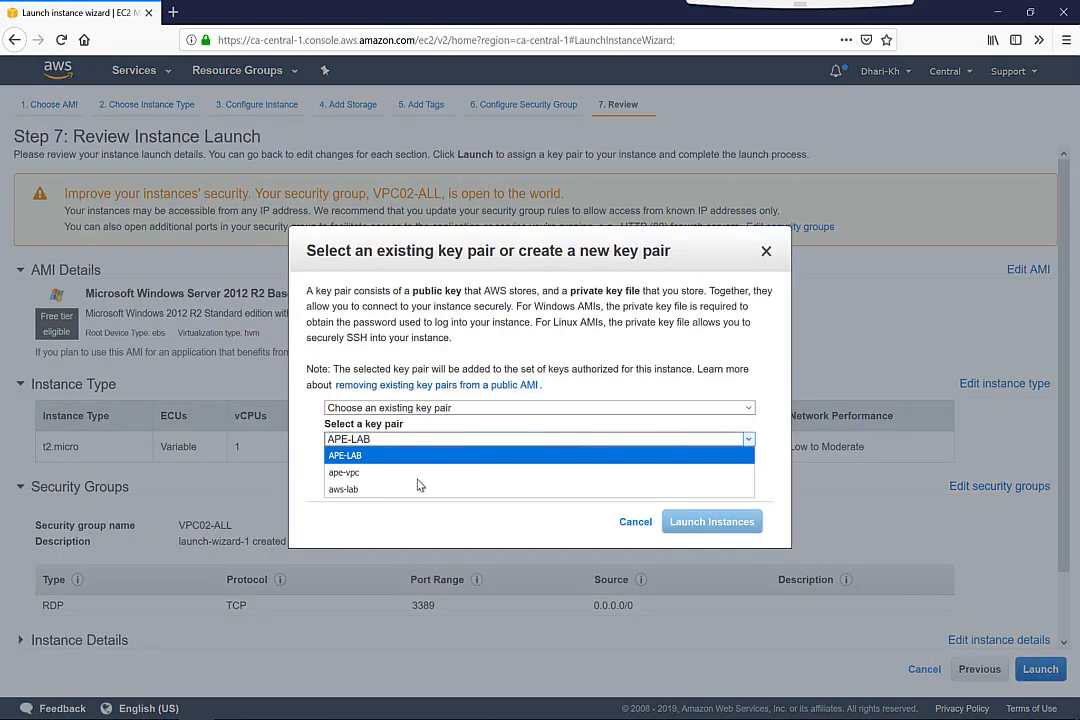
{"action": "left_click", "coordinate": [376, 490]}
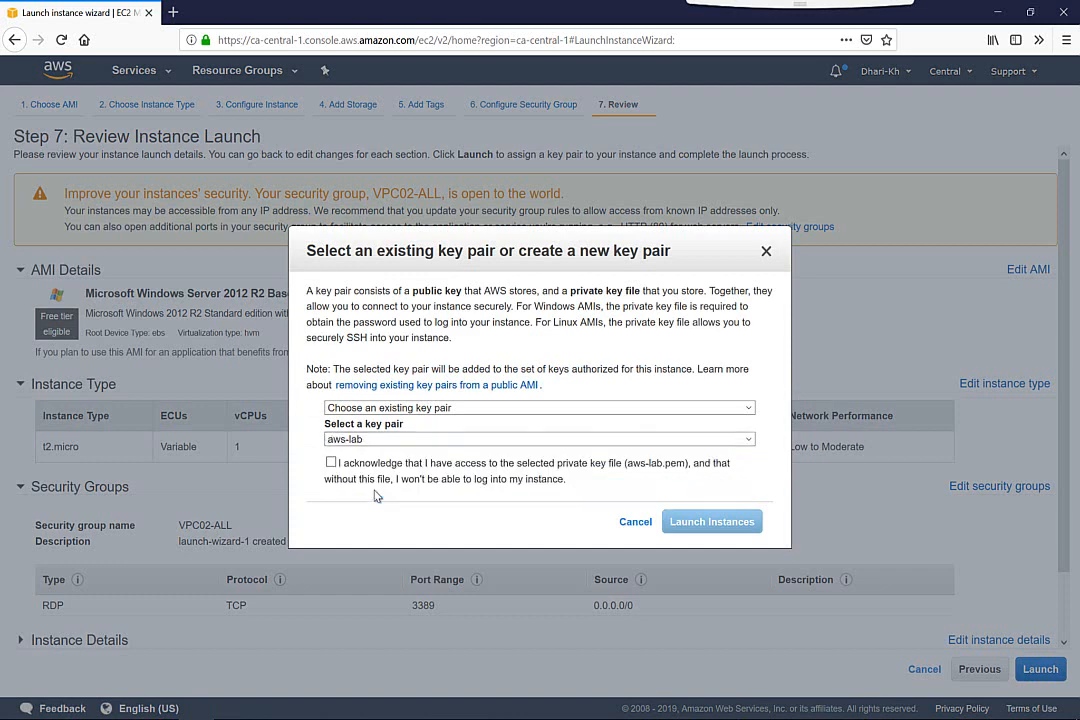
{"action": "left_click", "coordinate": [331, 463]}
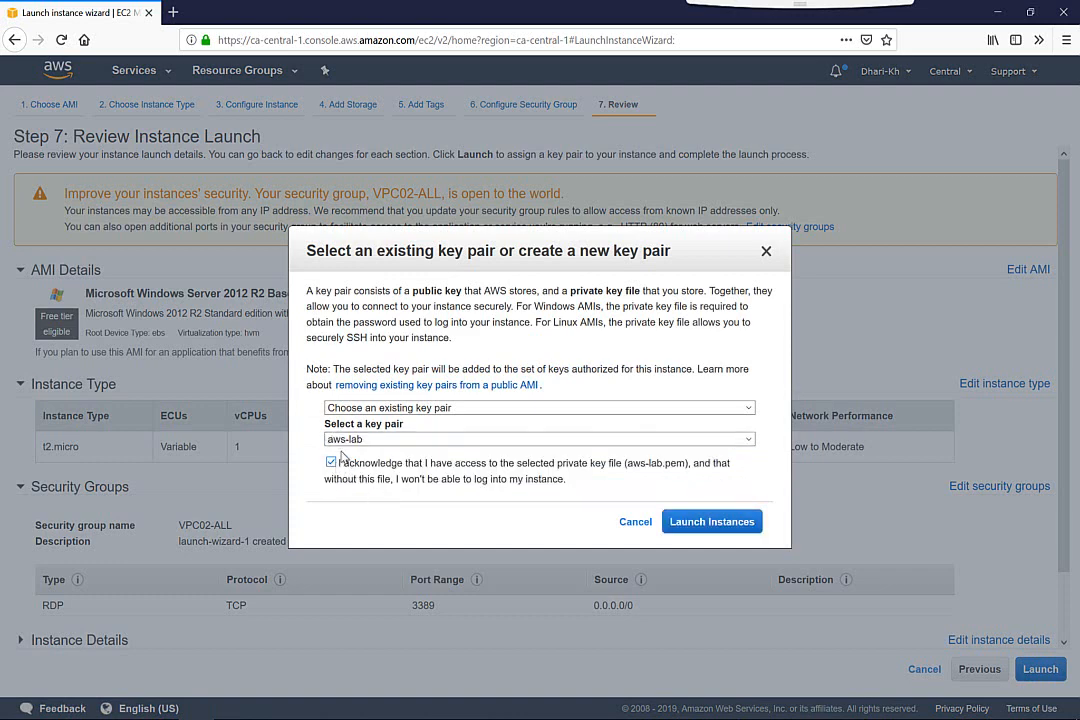
{"action": "left_click", "coordinate": [712, 522]}
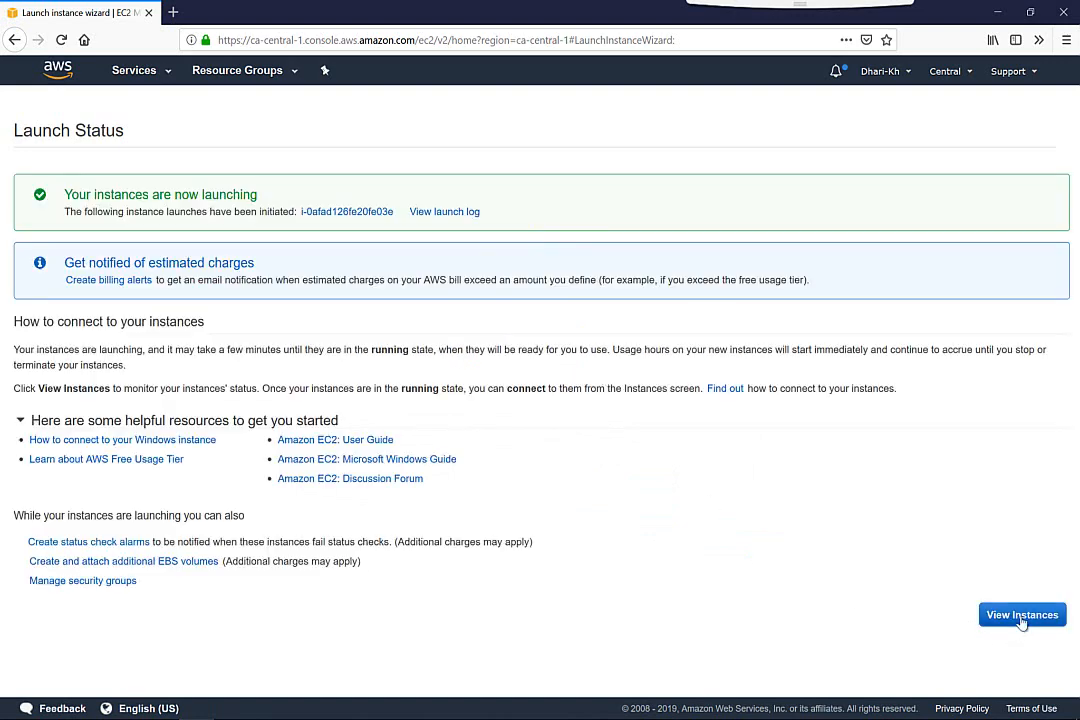
{"action": "left_click", "coordinate": [1024, 623]}
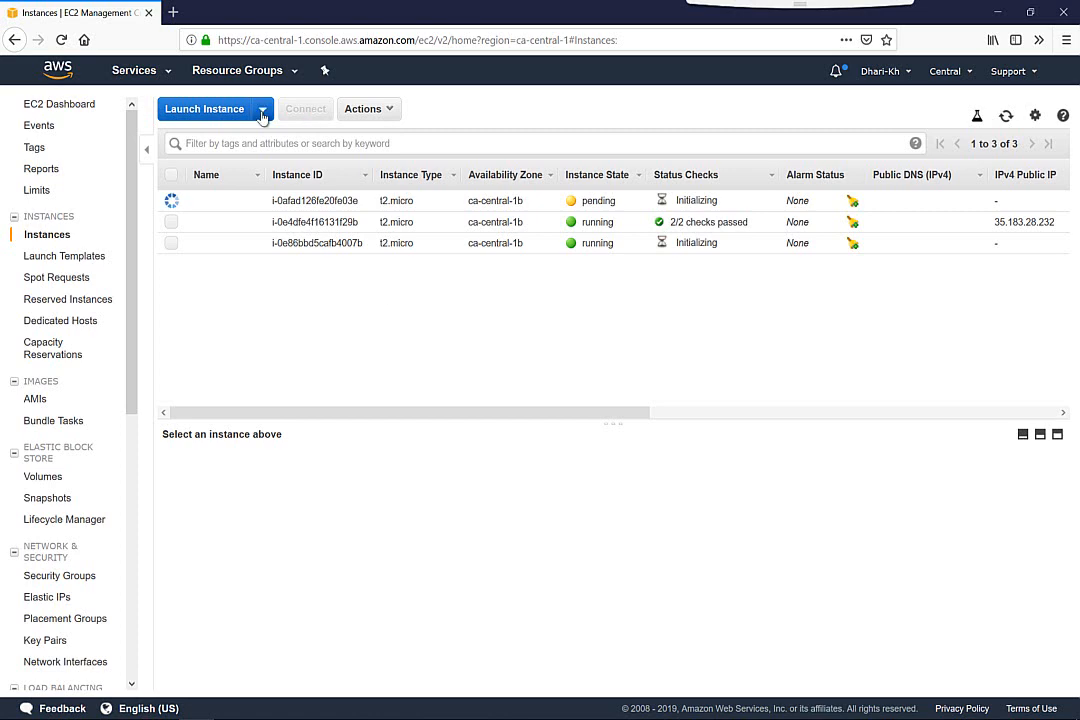
Start a fourth instance launch from the Microsoft Windows Server 2012 R2 Base AMI, found by searching 2012, with the t2.micro type
{"action": "left_click", "coordinate": [215, 108]}
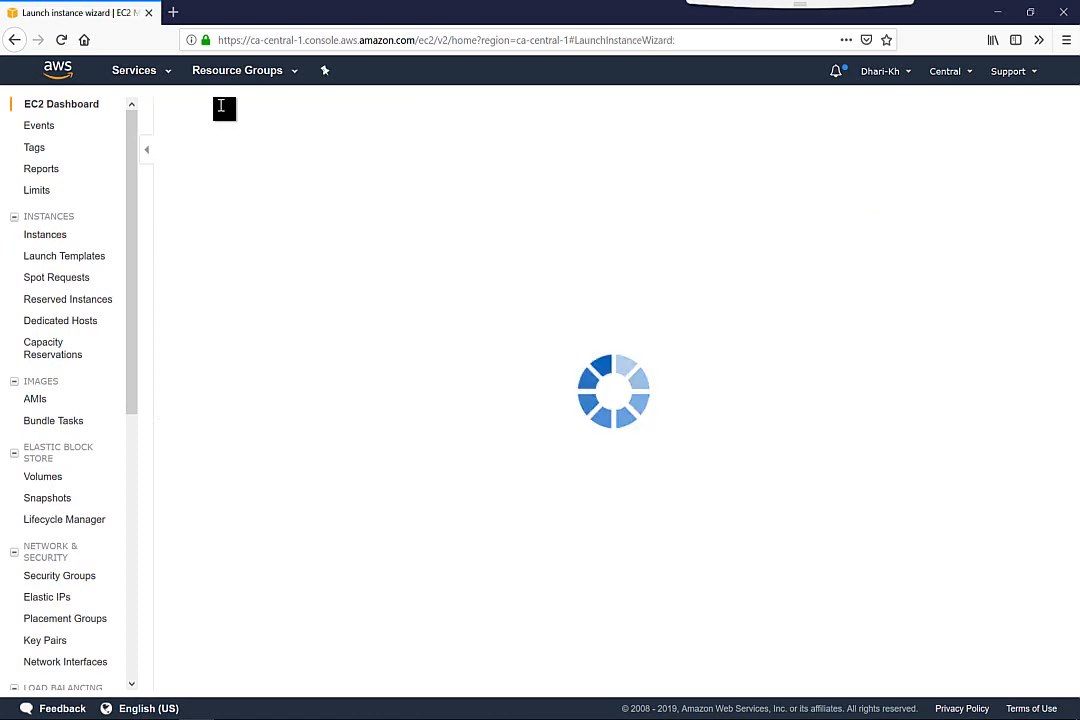
{"action": "left_click", "coordinate": [322, 212]}
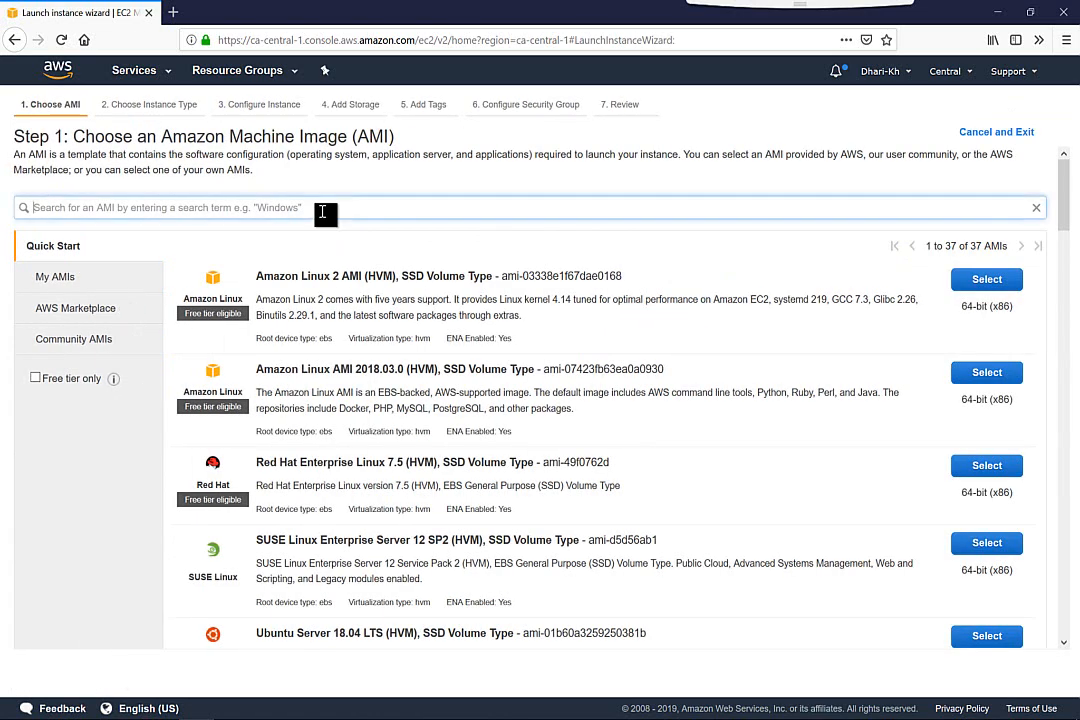
{"action": "type", "text": "2012"}
{"action": "key", "text": "Return"}
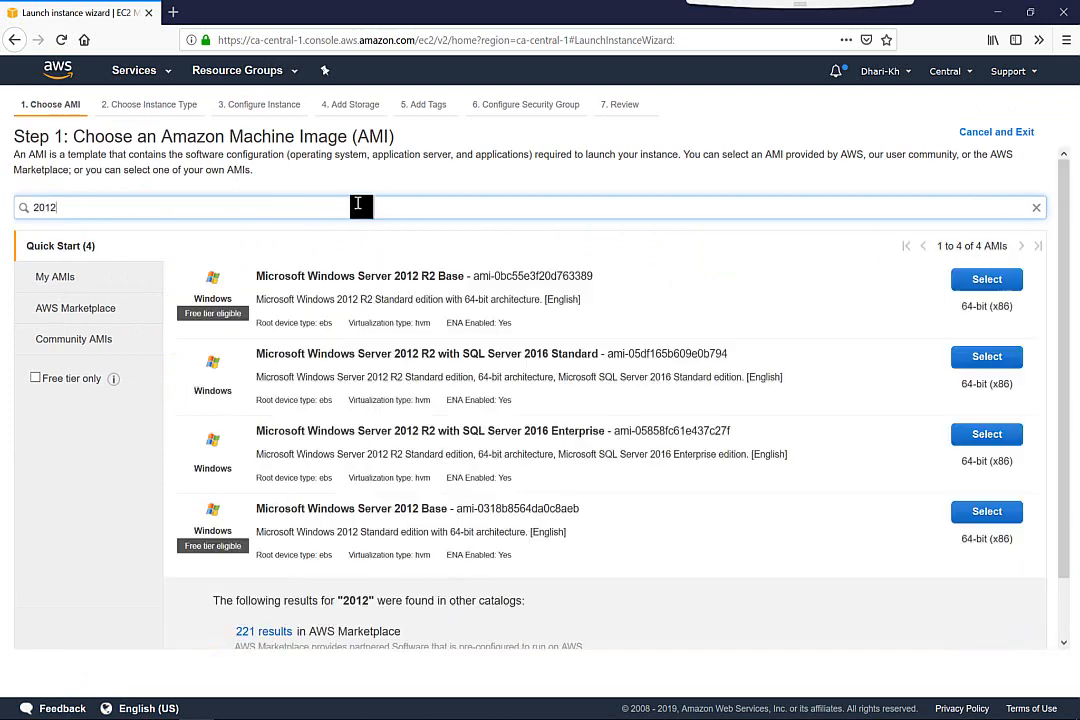
{"action": "left_click", "coordinate": [985, 281]}
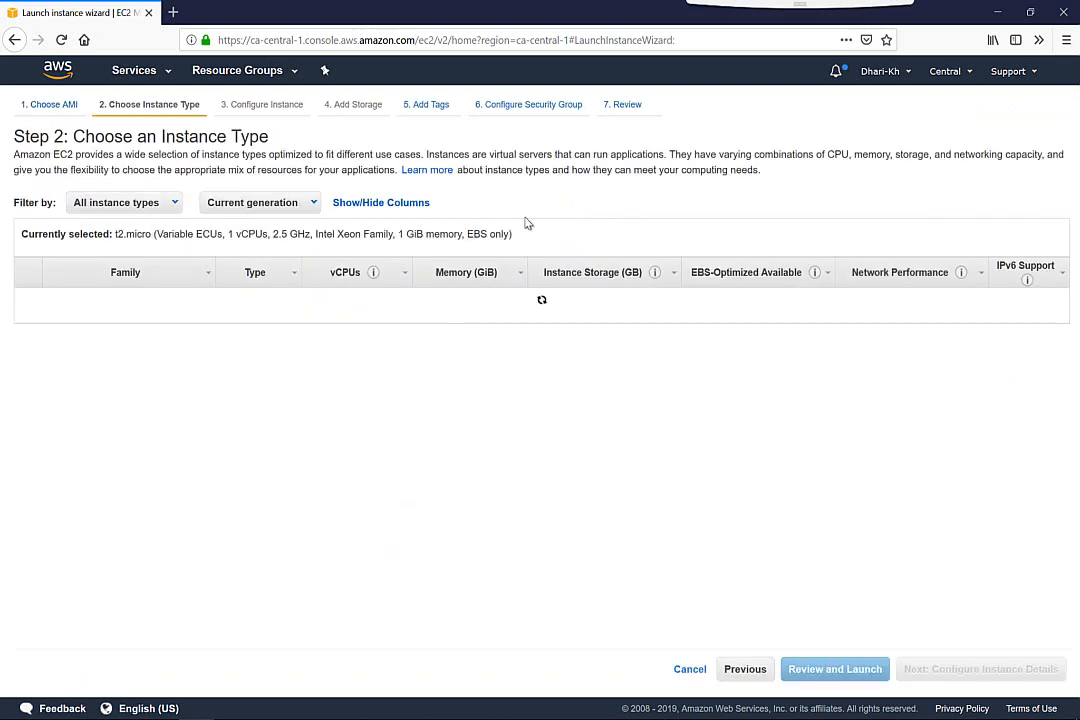
{"action": "left_click", "coordinate": [988, 669]}
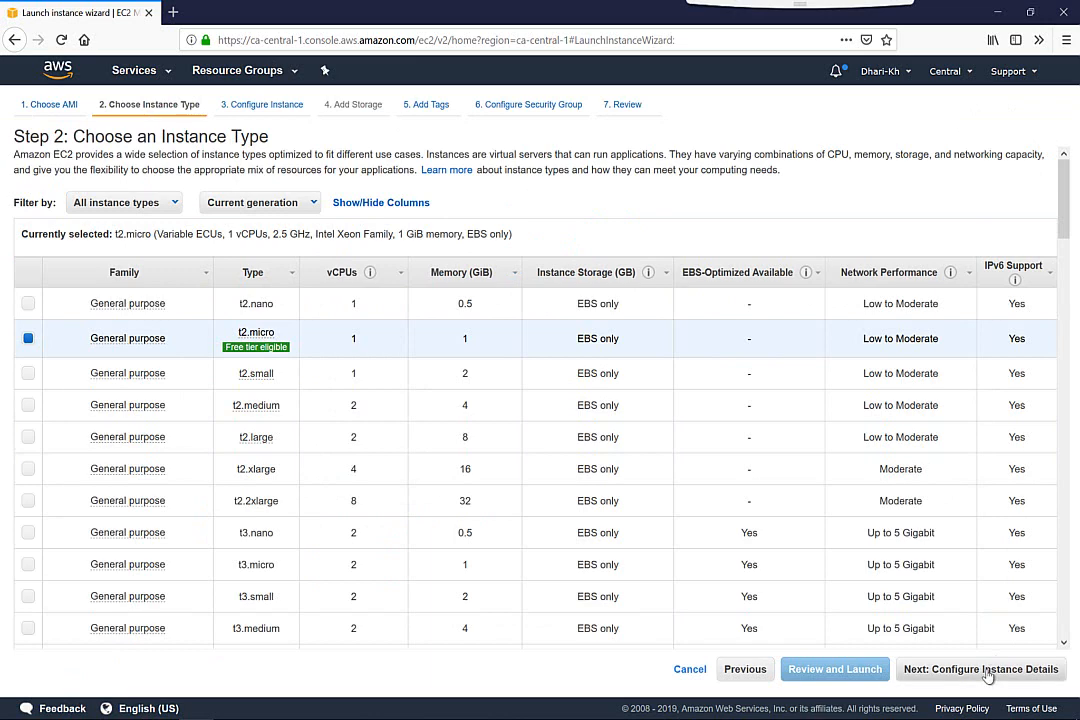
Place the instance in VPC02 on subnet Net4 and proceed with default storage and no tags to the security group configuration
{"action": "left_click", "coordinate": [395, 320]}
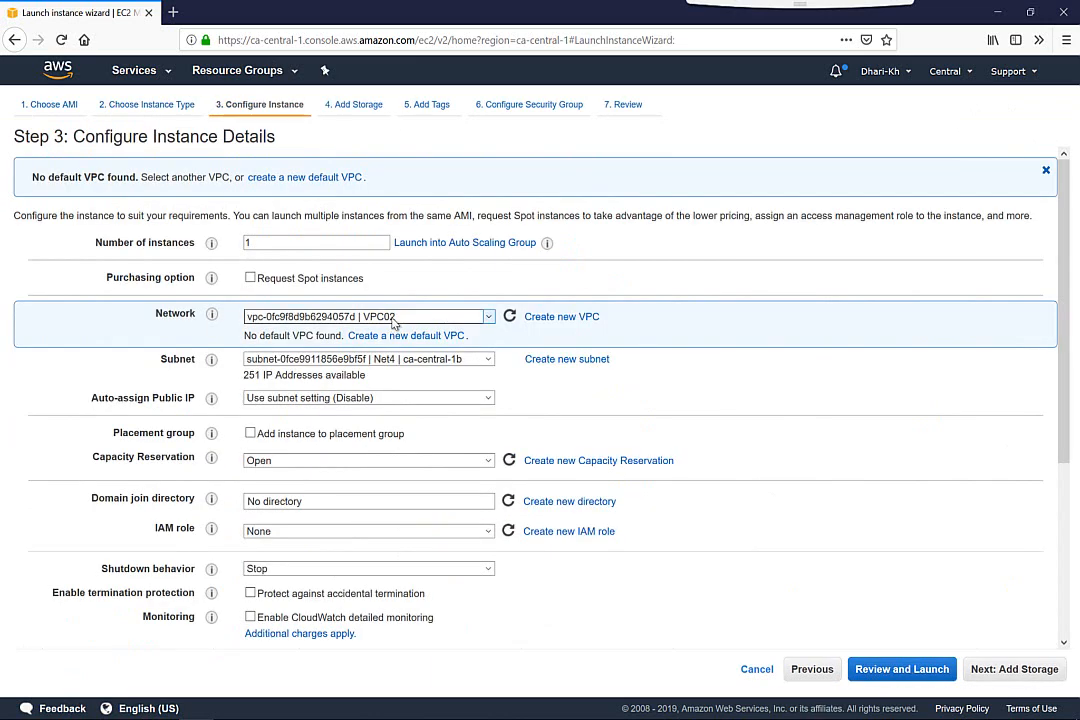
{"action": "left_click", "coordinate": [378, 350]}
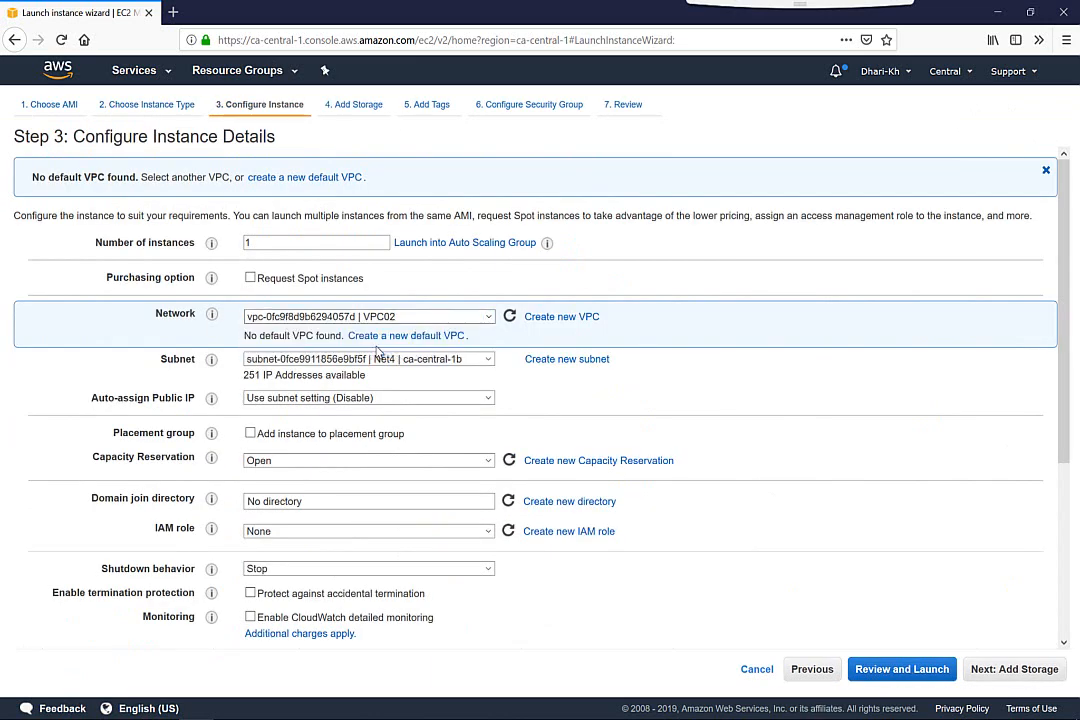
{"action": "left_click", "coordinate": [377, 357]}
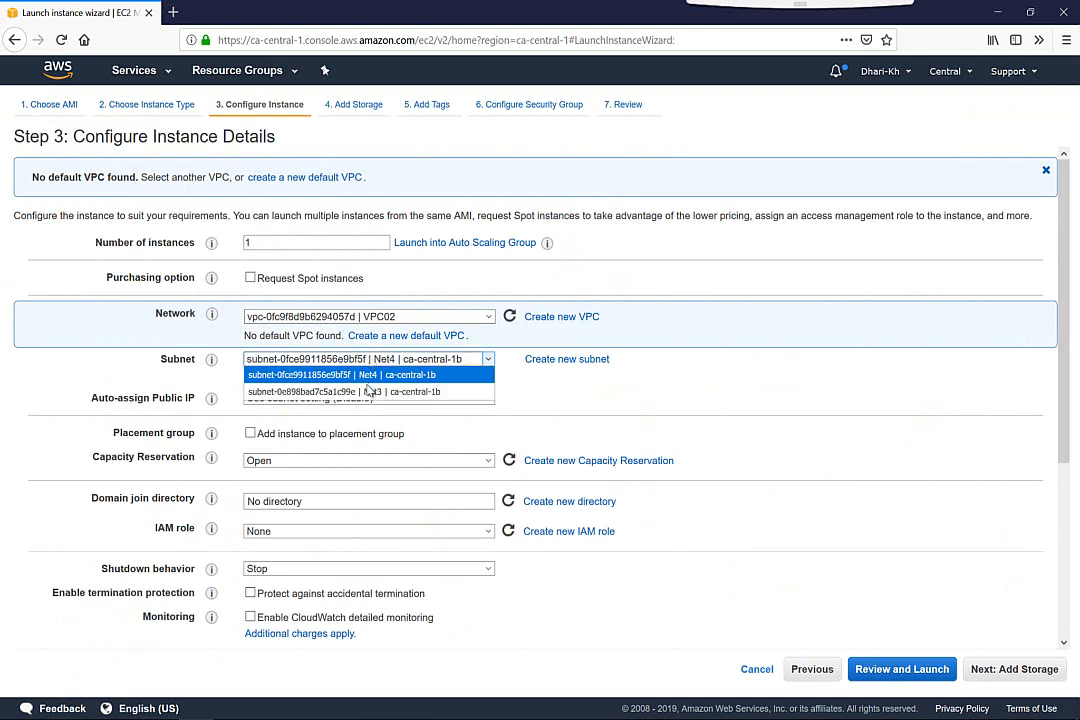
{"action": "left_click", "coordinate": [369, 376]}
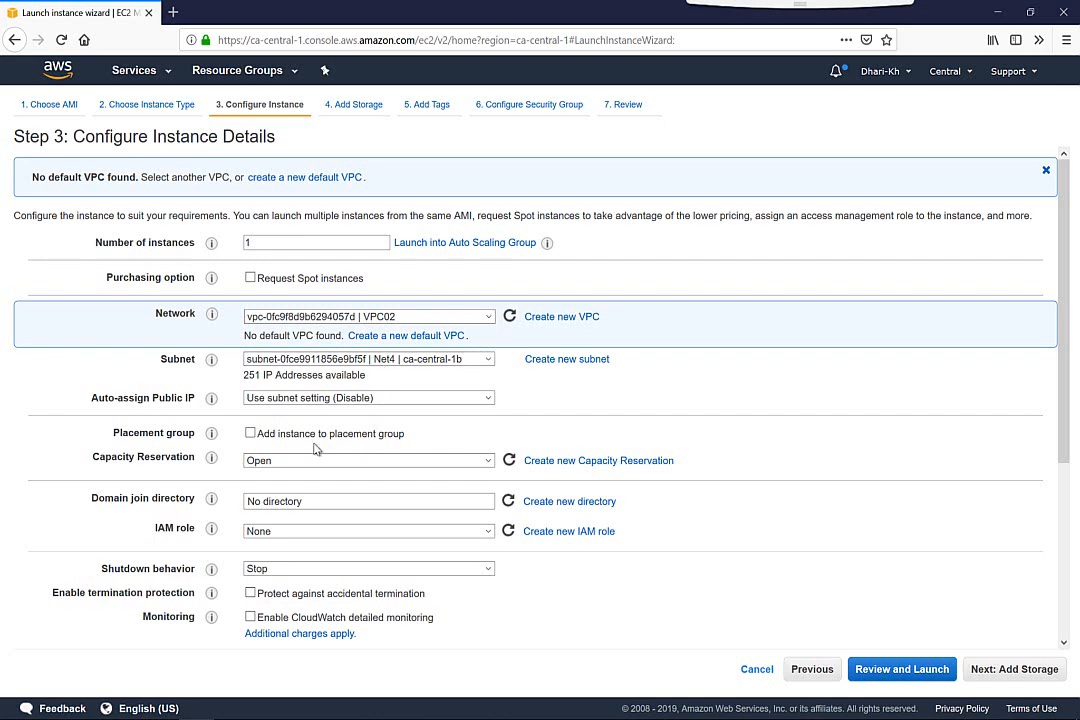
{"action": "left_click", "coordinate": [997, 670]}
{"action": "left_click", "coordinate": [997, 670]}
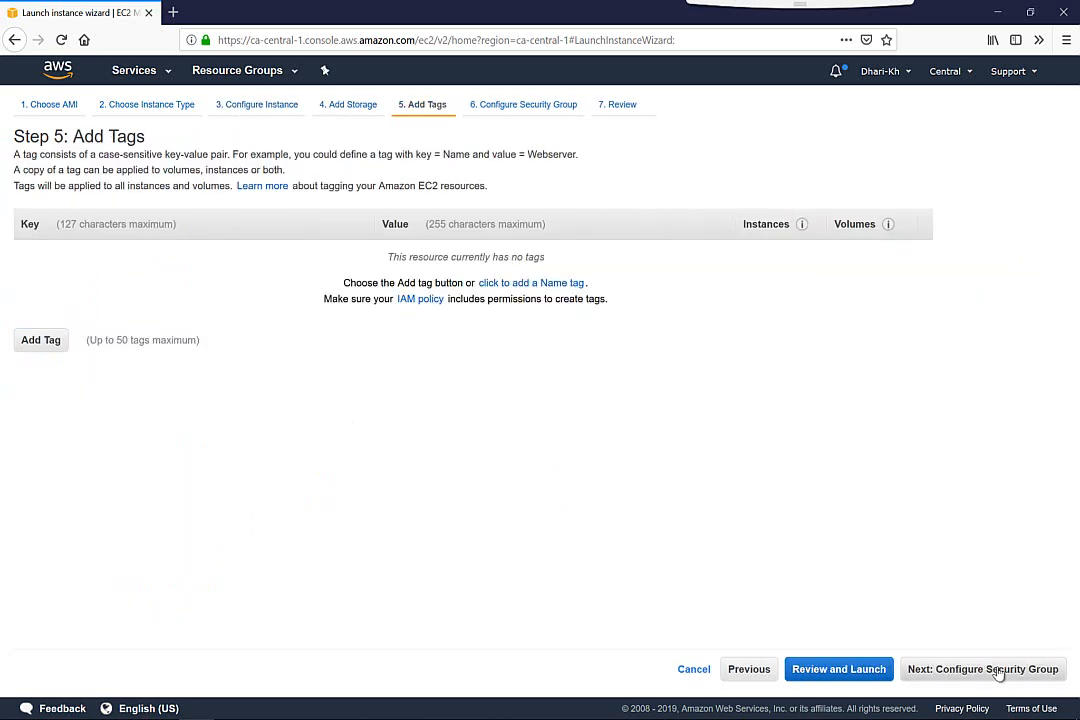
{"action": "left_click", "coordinate": [997, 670]}
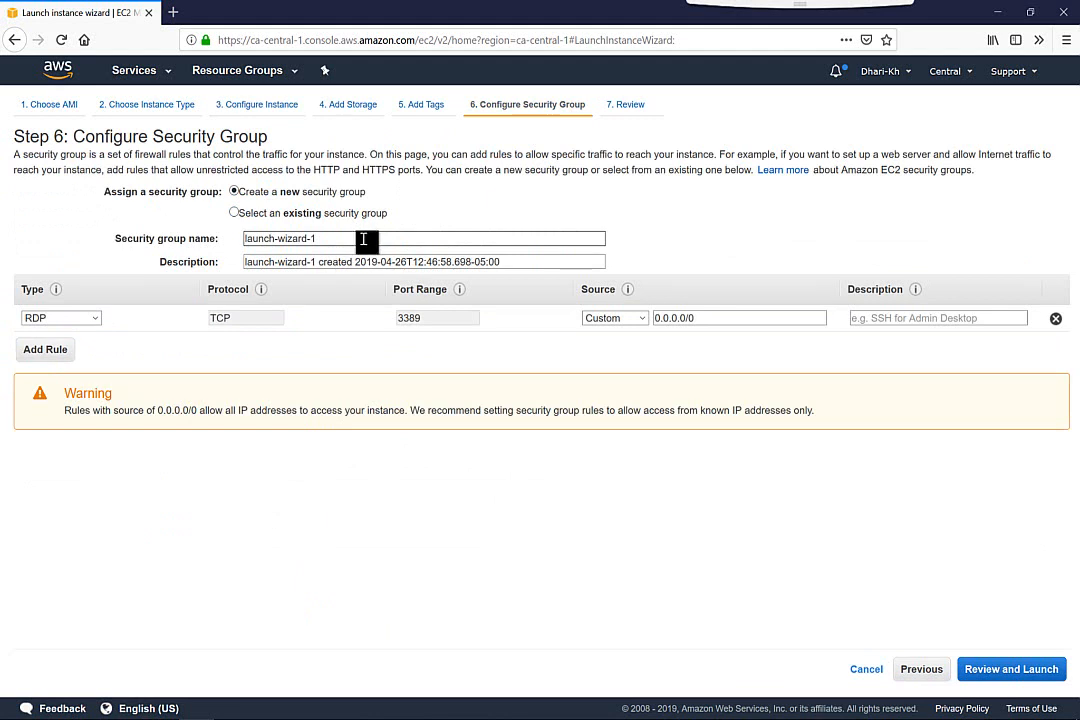
Assign the existing security group VPC02-ALL to the instance and proceed to the launch review
{"action": "left_click", "coordinate": [234, 213]}
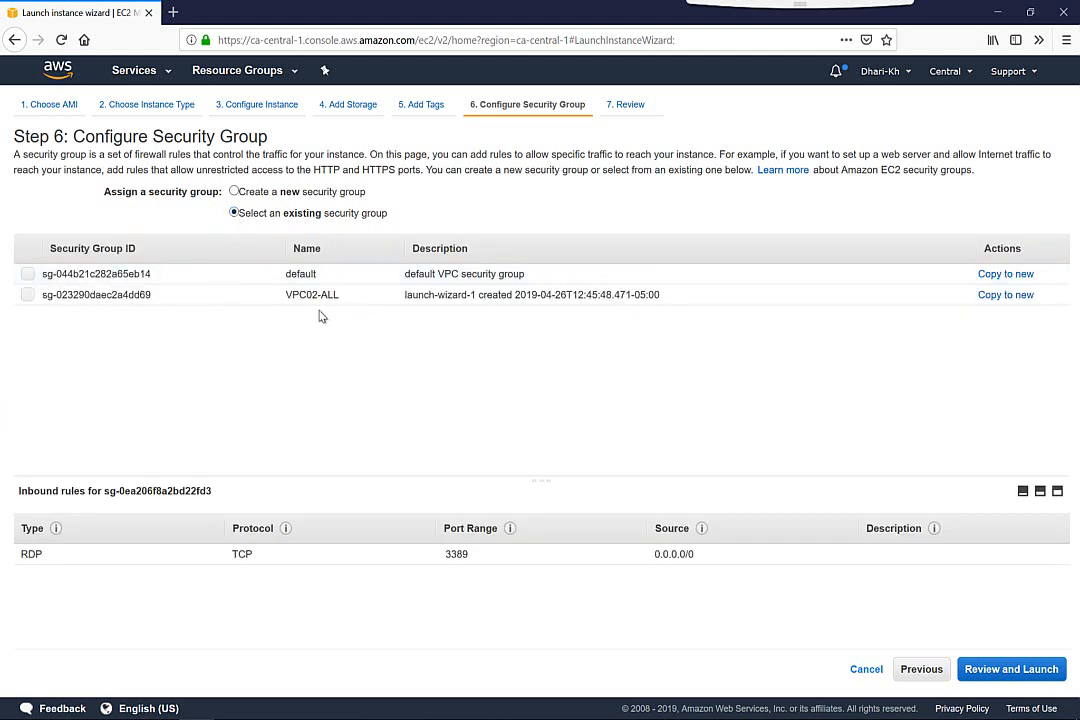
{"action": "left_click", "coordinate": [28, 296]}
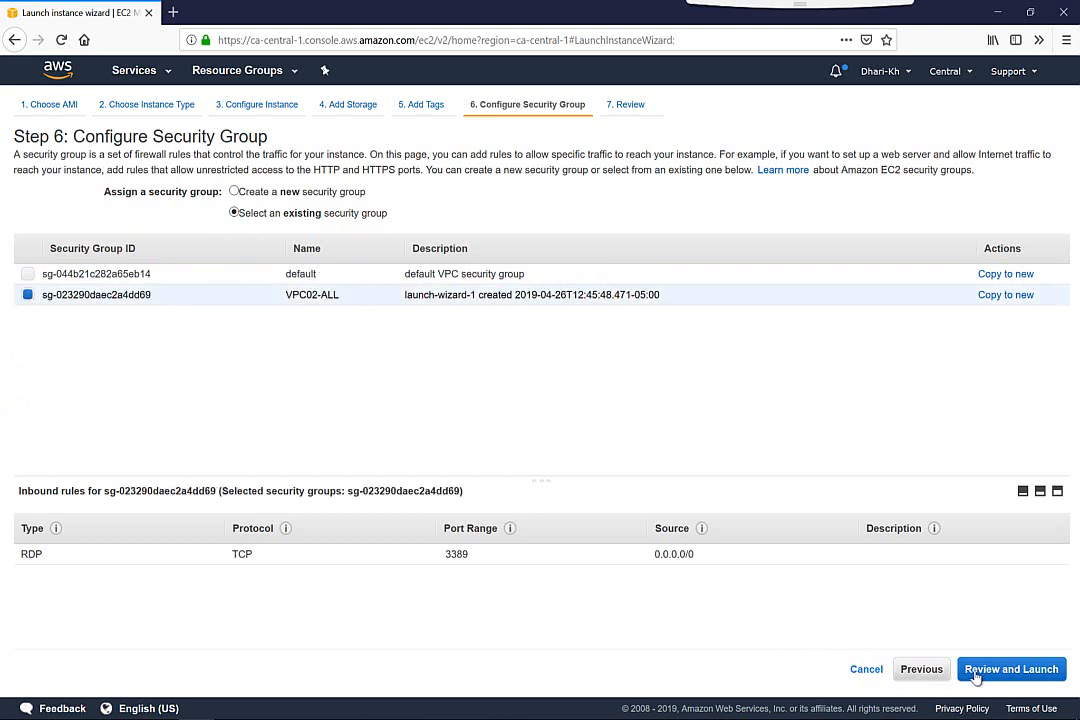
{"action": "left_click", "coordinate": [1009, 669]}
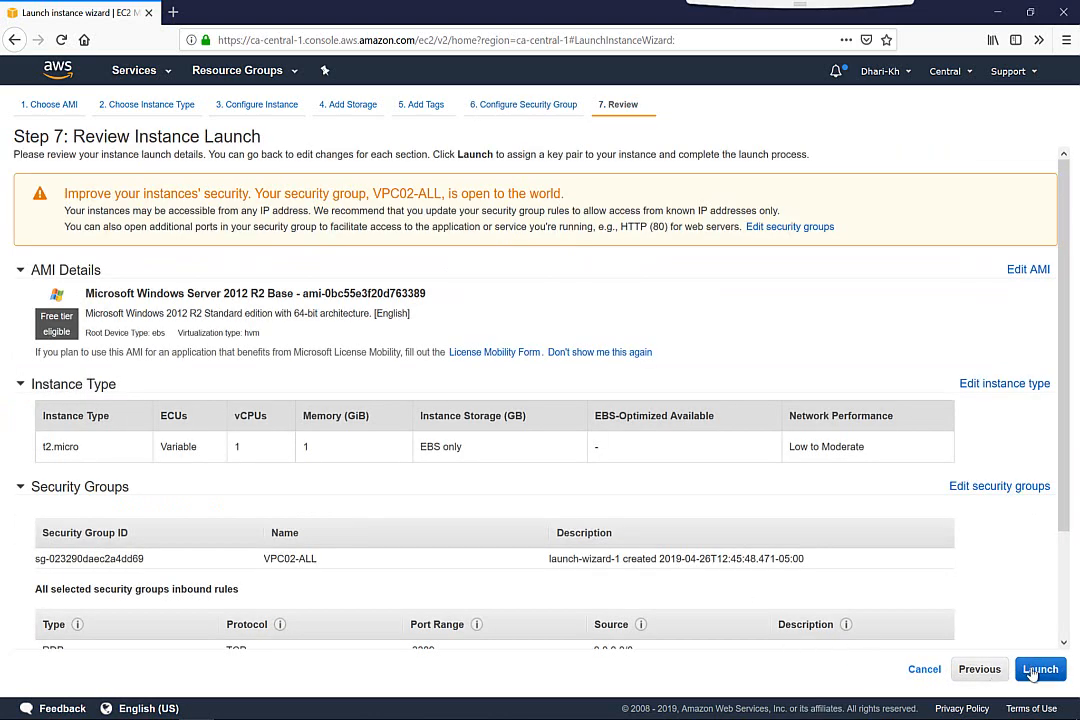
Launch the Net4 instance with the existing key pair aws-lab, acknowledging access to its private key file, and return to the instances list
{"action": "left_click", "coordinate": [1036, 672]}
{"action": "left_click", "coordinate": [453, 442]}
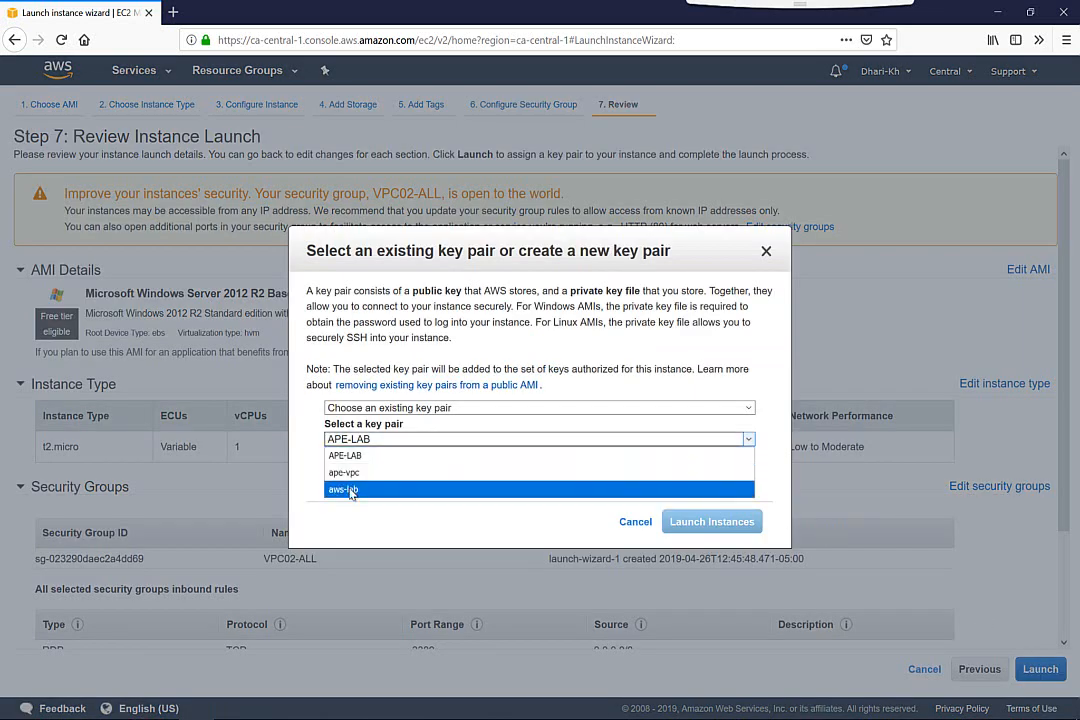
{"action": "left_click", "coordinate": [351, 490]}
{"action": "left_click", "coordinate": [331, 463]}
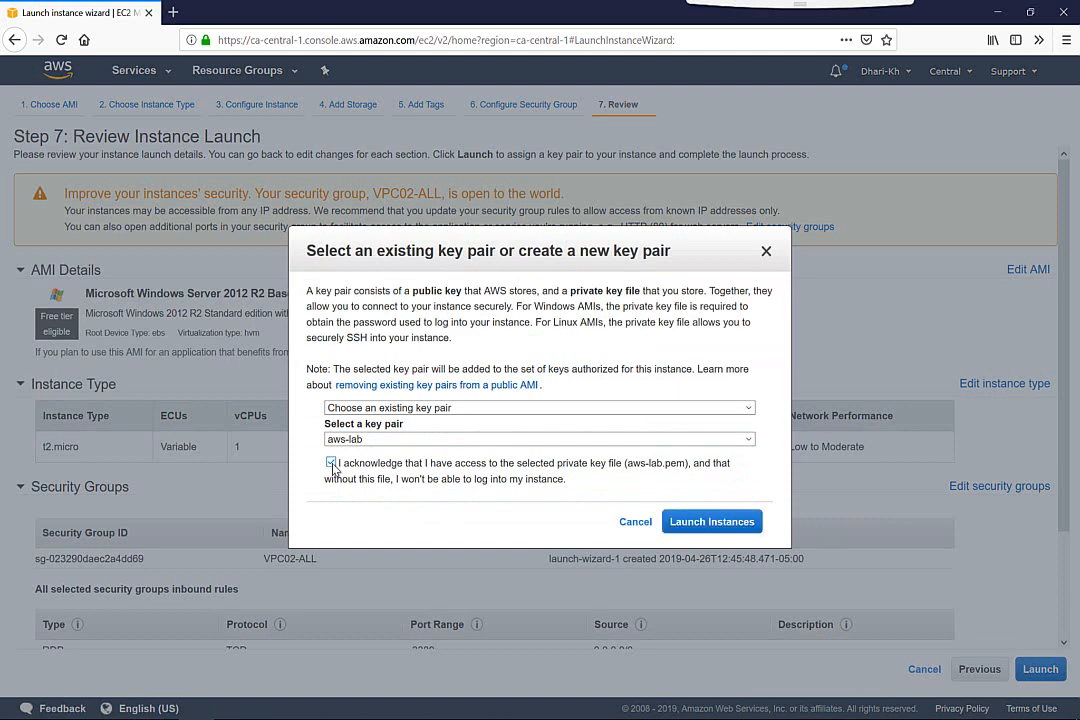
{"action": "left_click", "coordinate": [712, 521]}
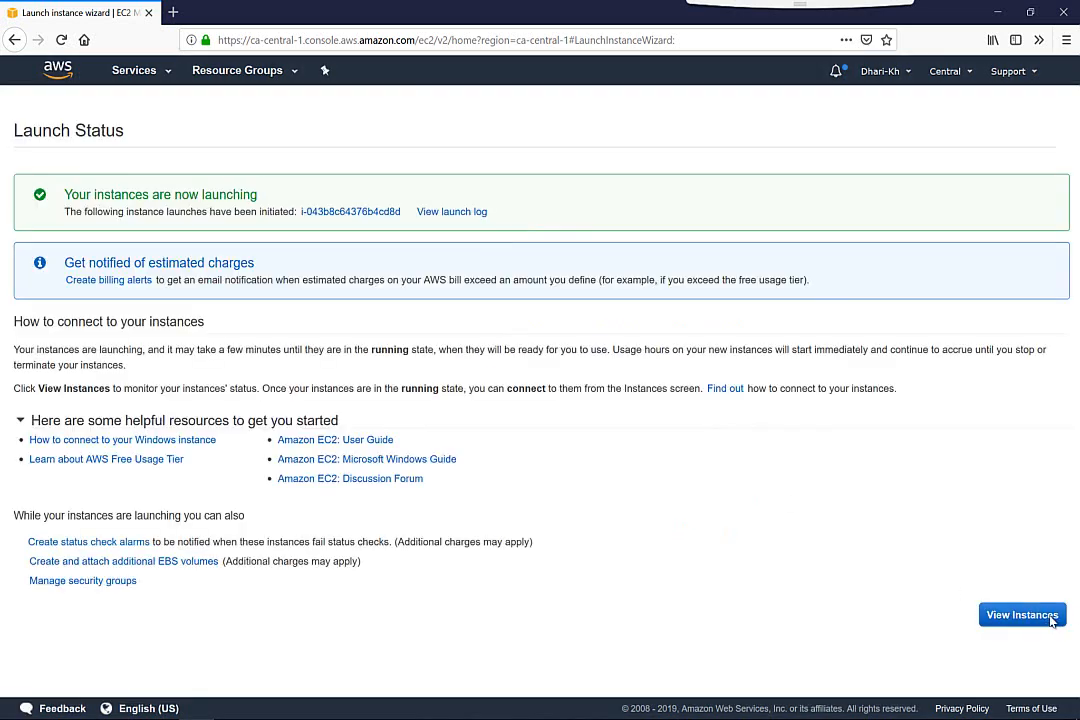
{"action": "left_click", "coordinate": [1052, 618]}
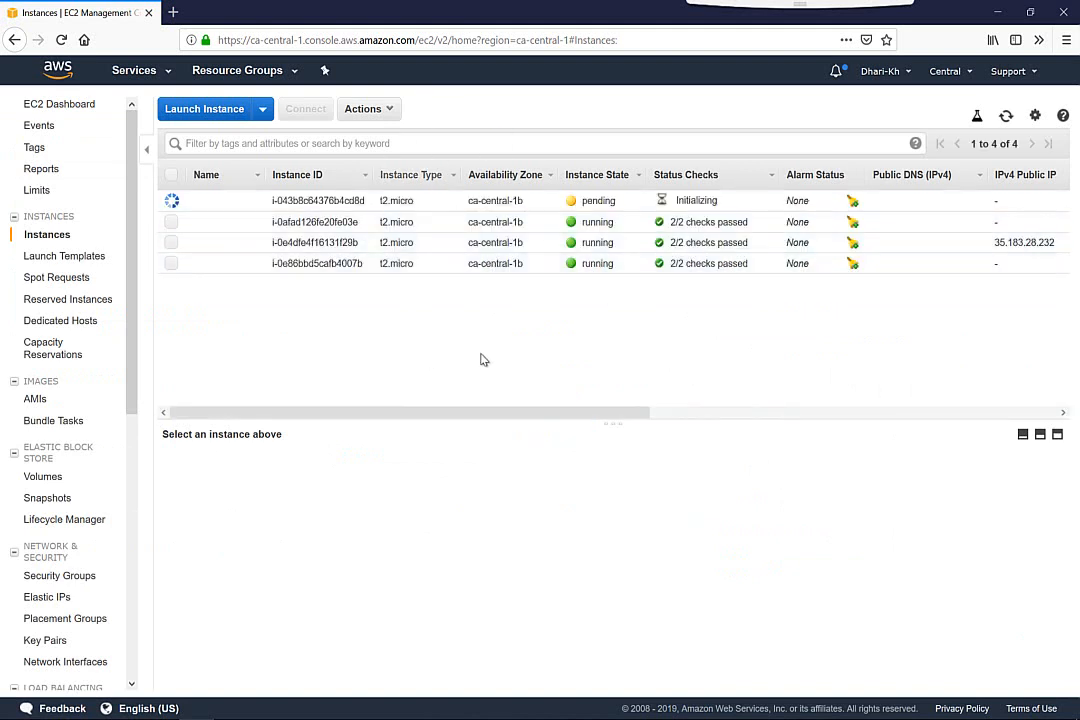
Examine the private IP addresses and subnets of the four Central region instances, one instance after another
{"action": "left_click", "coordinate": [441, 266]}
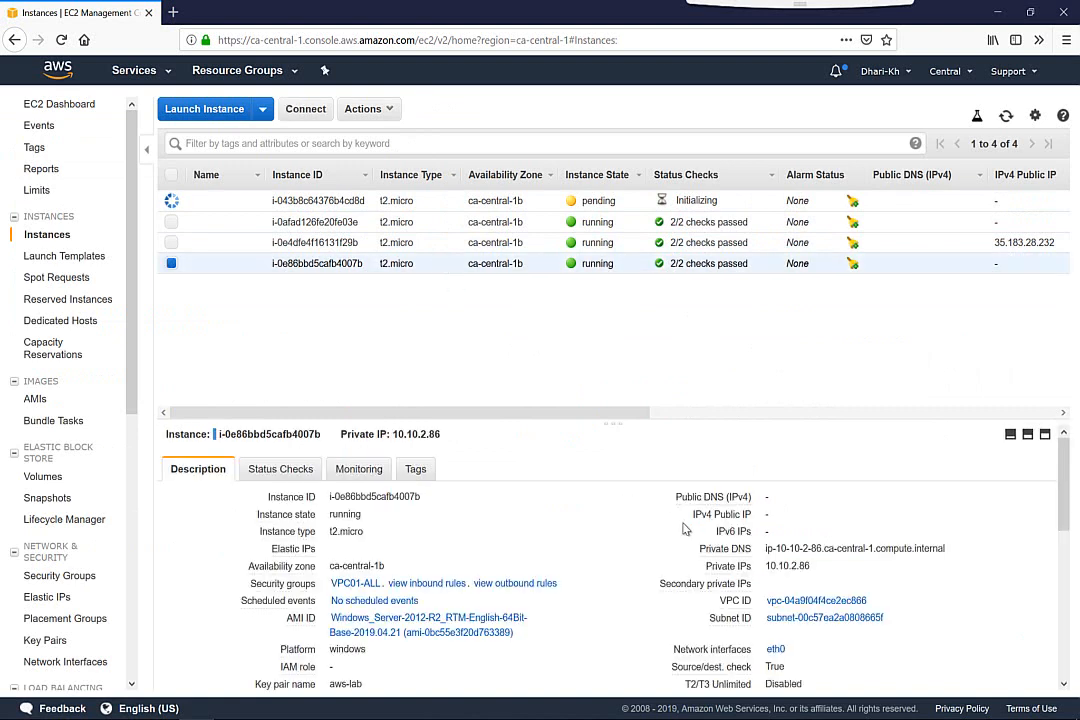
{"action": "double_click", "coordinate": [778, 566]}
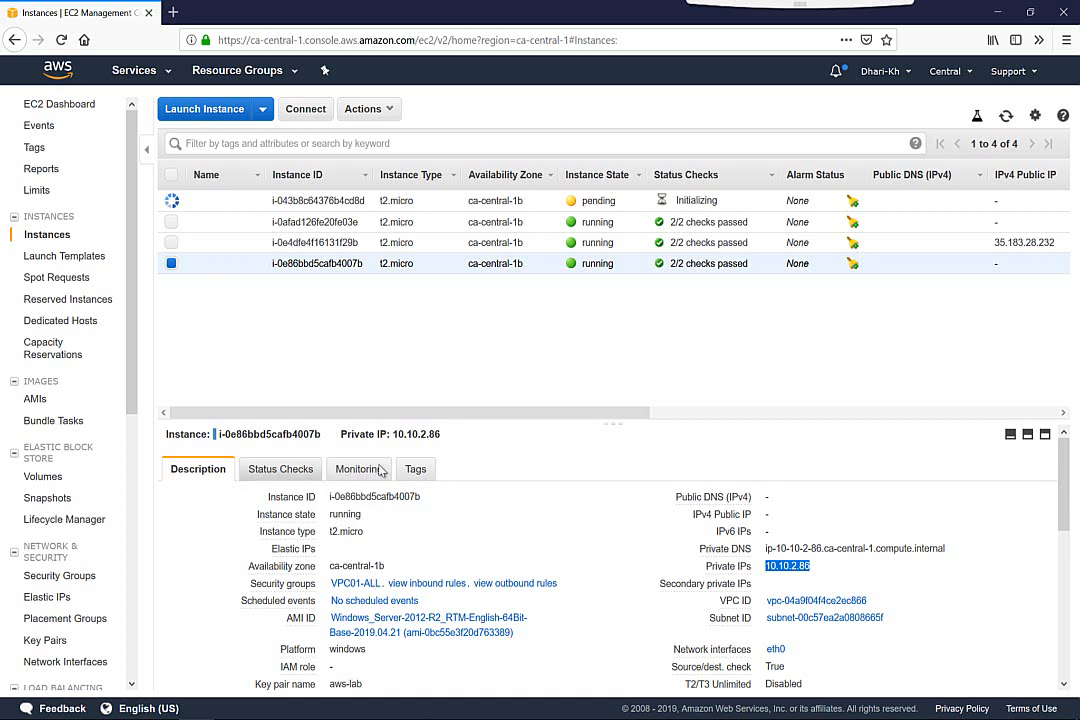
{"action": "left_click", "coordinate": [435, 243]}
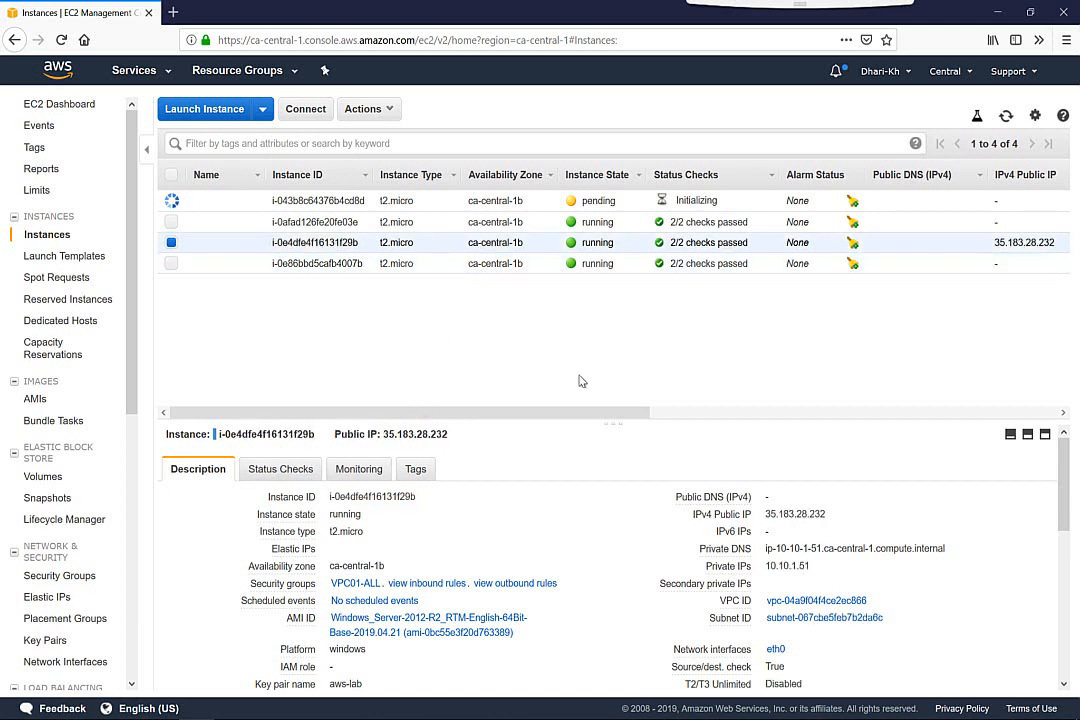
{"action": "double_click", "coordinate": [790, 566]}
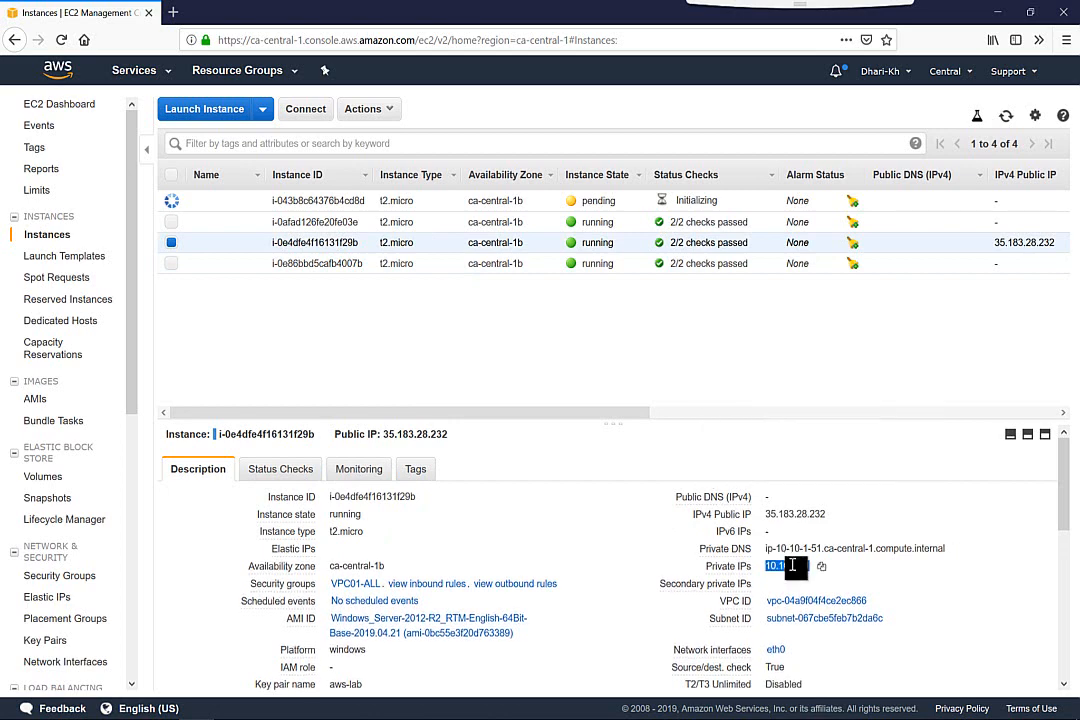
{"action": "left_click", "coordinate": [445, 265]}
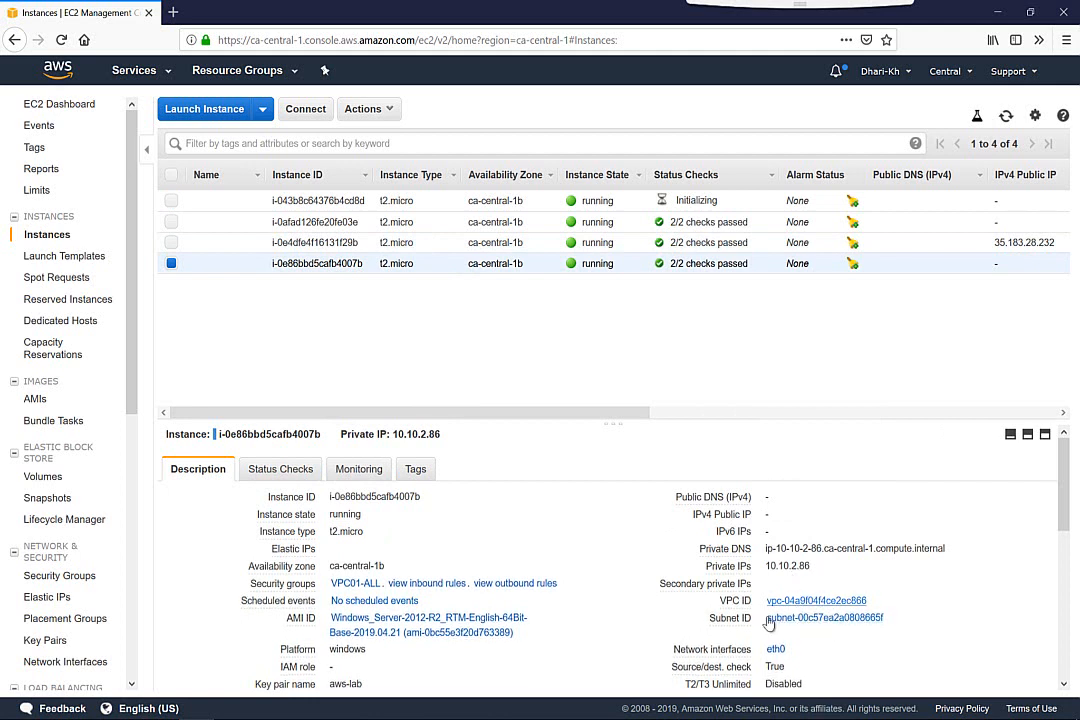
{"action": "left_click", "coordinate": [432, 230]}
{"action": "left_click_drag", "start_coordinate": [771, 566], "coordinate": [795, 566]}
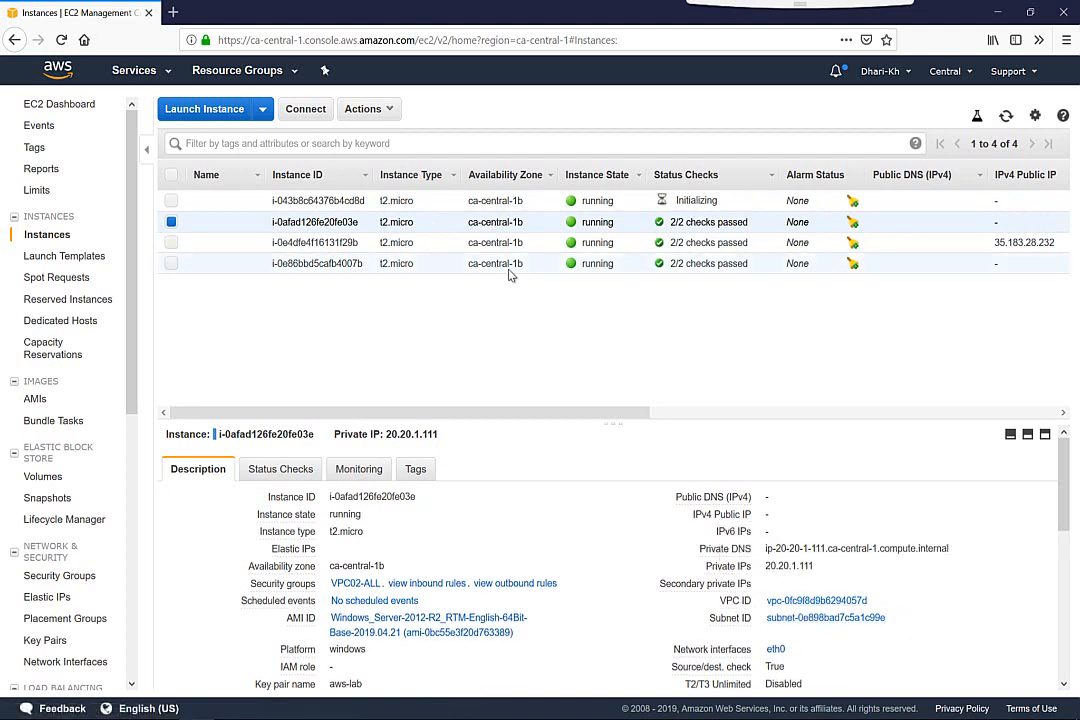
{"action": "left_click", "coordinate": [430, 204]}
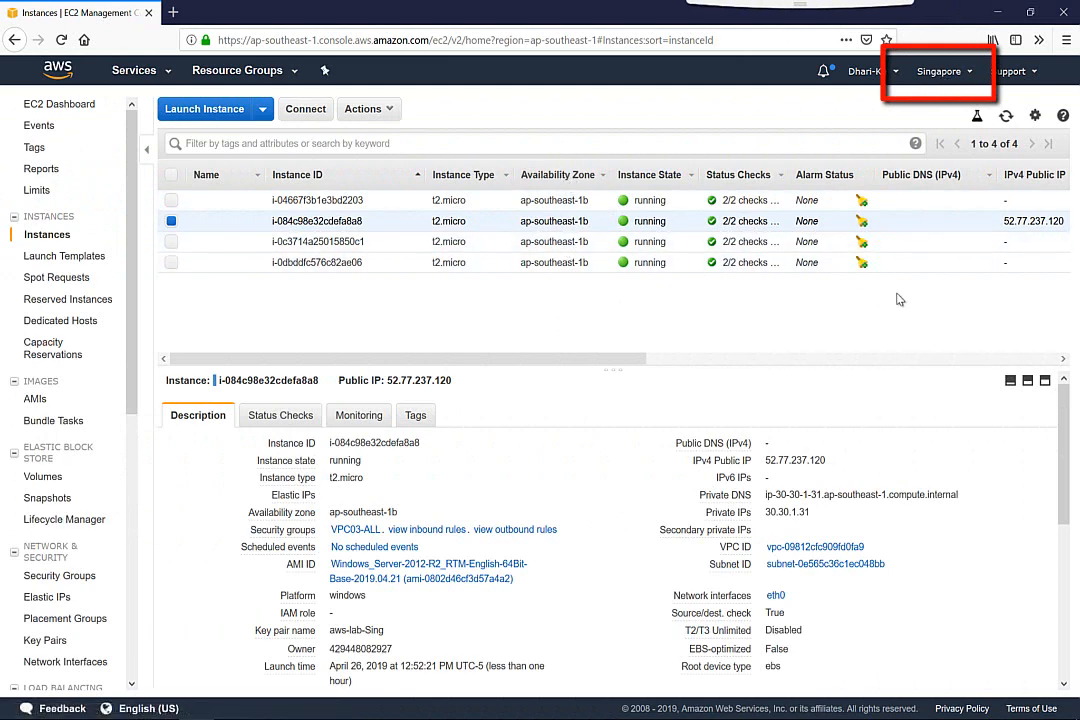
Examine the public IP address of the selected VPC03-ALL instance in the Singapore region
{"action": "double_click", "coordinate": [1016, 221]}
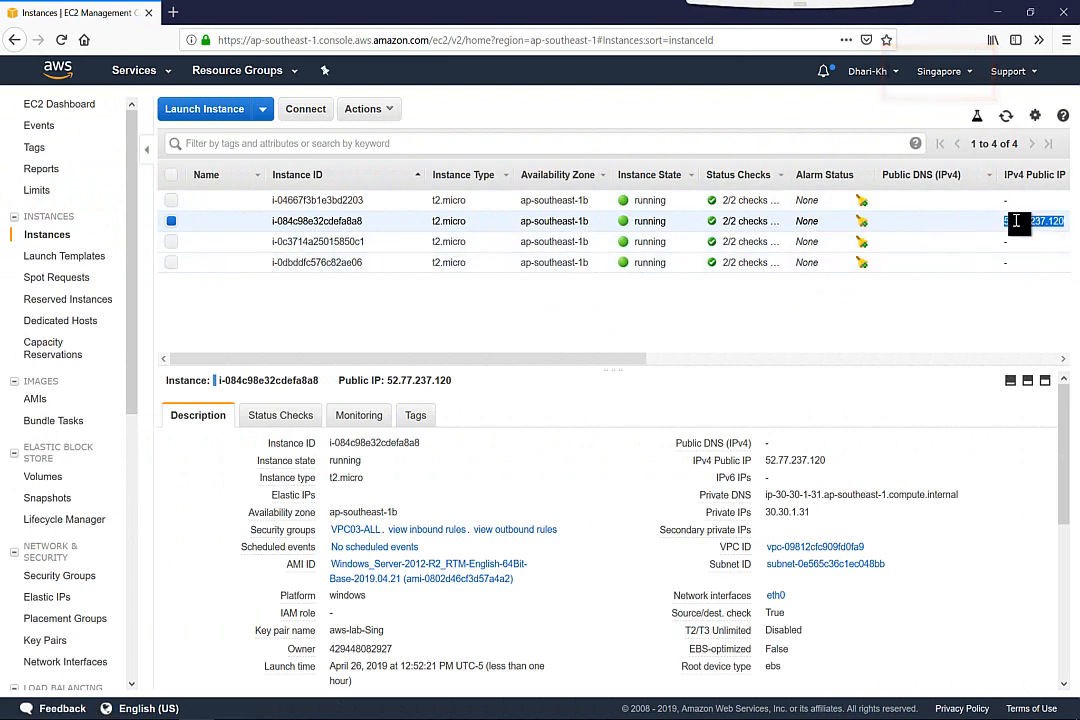